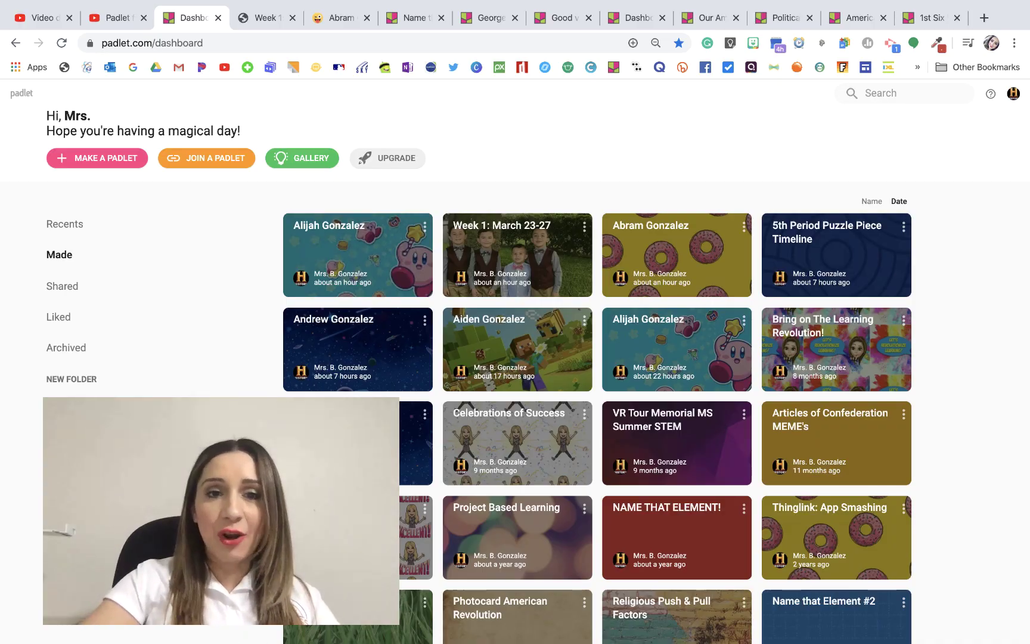
Scroll down and back up through the padlets on the dashboard
{"action": "scroll", "coordinate": [421, 379], "scroll_direction": "down", "scroll_amount": 10}
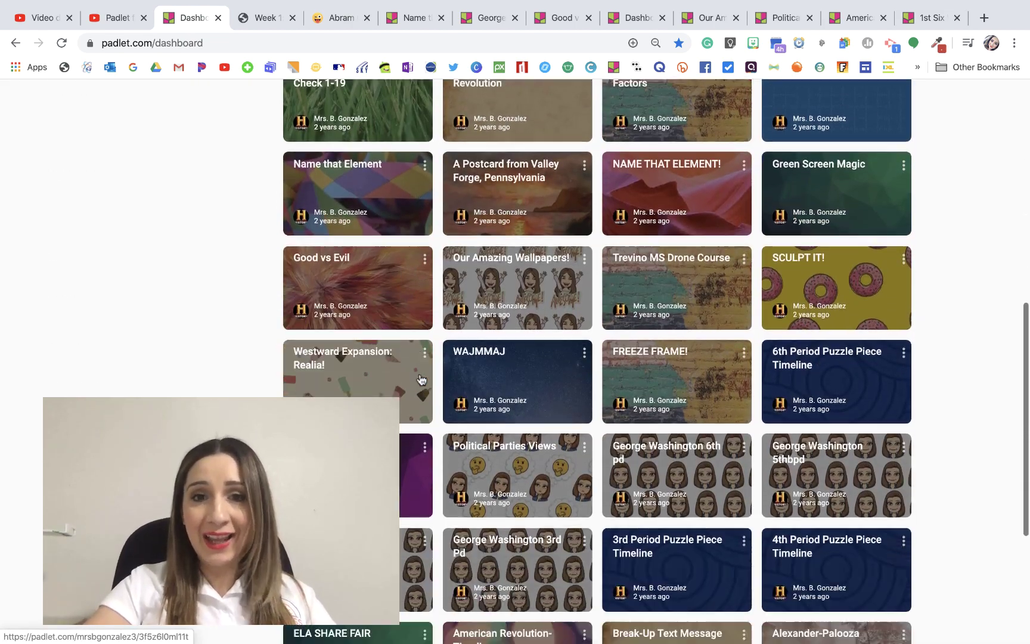
{"action": "scroll", "coordinate": [421, 379], "scroll_direction": "down", "scroll_amount": 3}
{"action": "scroll", "coordinate": [430, 332], "scroll_direction": "up", "scroll_amount": 12}
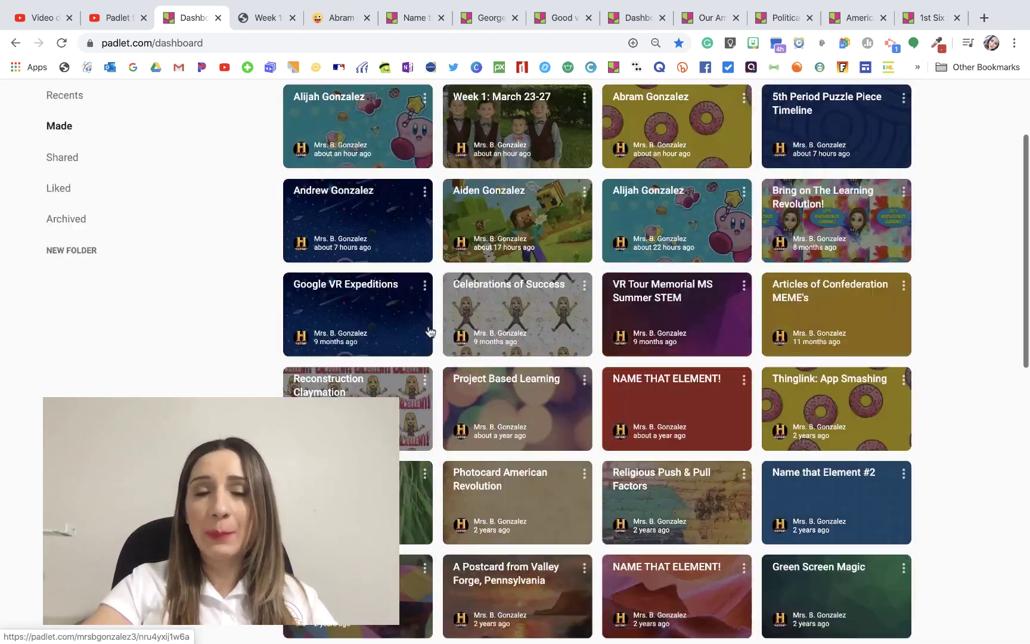
{"action": "scroll", "coordinate": [431, 331], "scroll_direction": "up", "scroll_amount": 2}
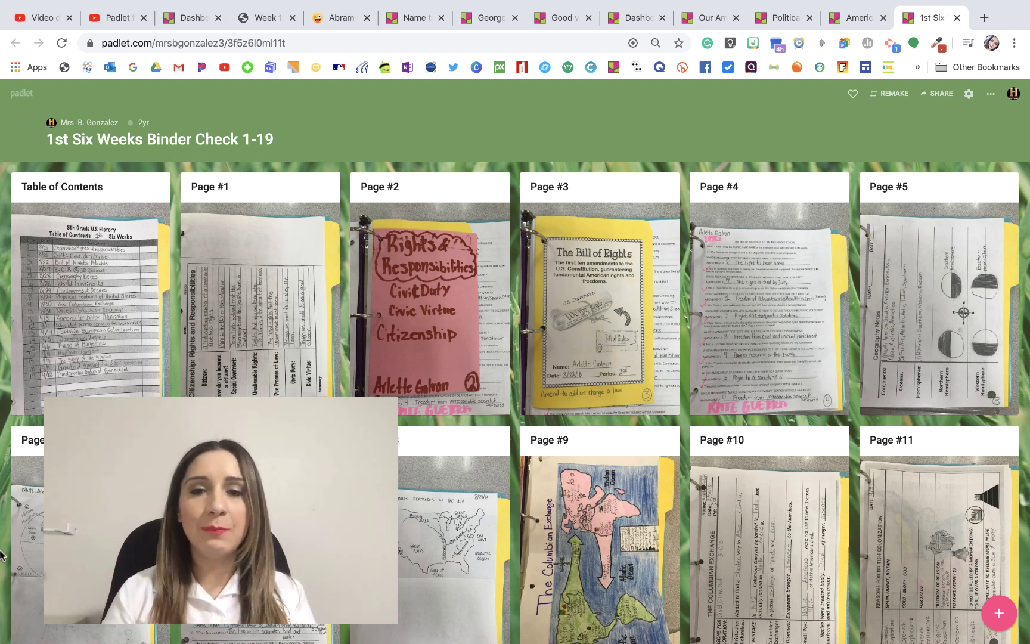
Scroll through the binder check padlet's photo cards and return to the top
{"action": "scroll", "coordinate": [1, 554], "scroll_direction": "down", "scroll_amount": 7}
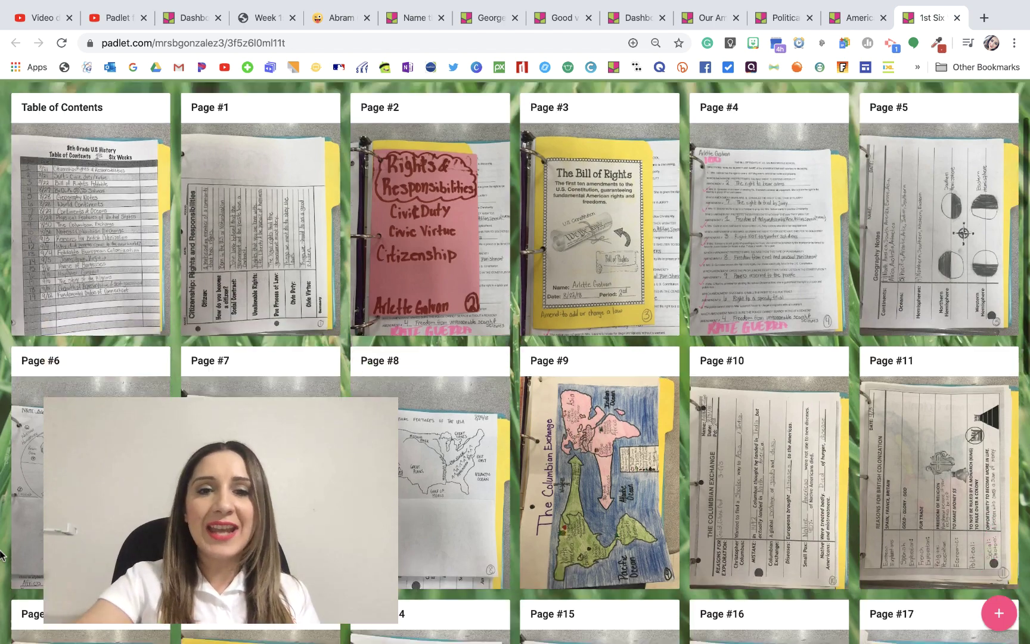
{"action": "scroll", "coordinate": [37, 639], "scroll_direction": "down", "scroll_amount": 2}
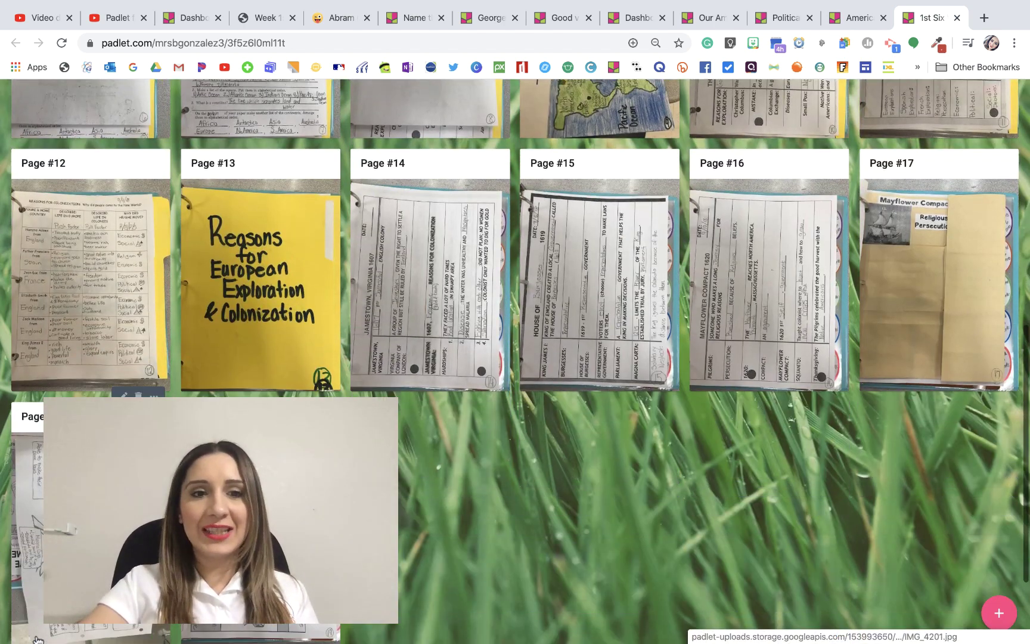
{"action": "scroll", "coordinate": [38, 639], "scroll_direction": "up", "scroll_amount": 1}
{"action": "scroll", "coordinate": [37, 640], "scroll_direction": "up", "scroll_amount": 3}
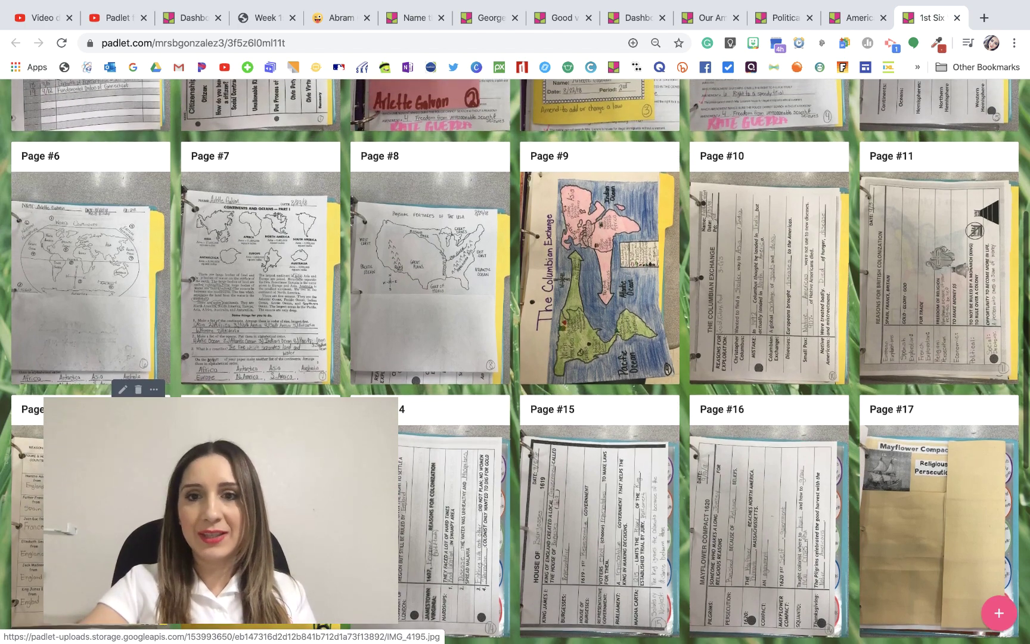
{"action": "scroll", "coordinate": [519, 361], "scroll_direction": "up", "scroll_amount": 3}
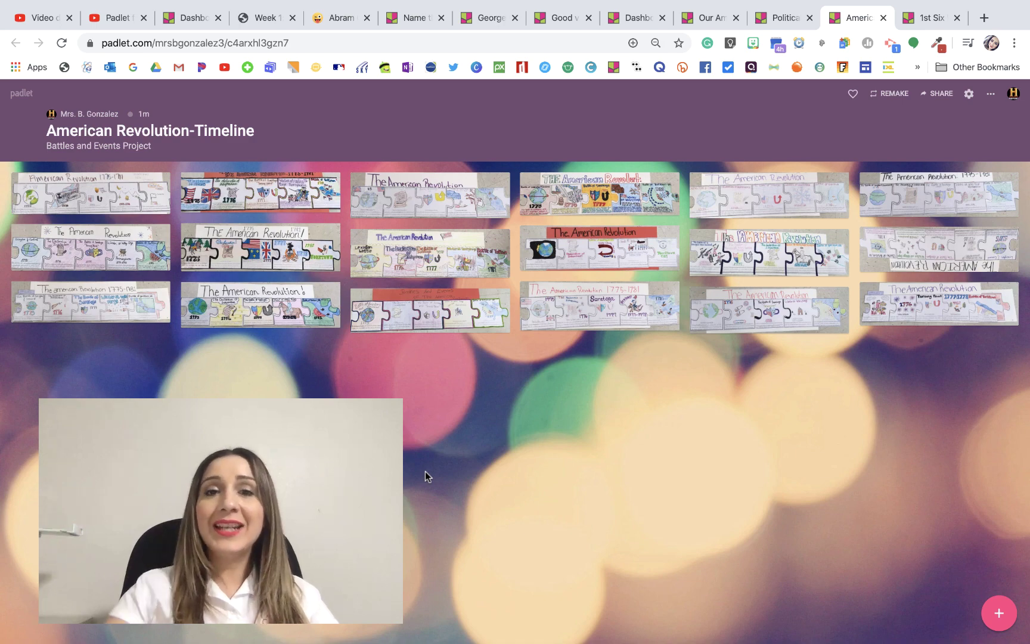
{"action": "left_click", "coordinate": [555, 201]}
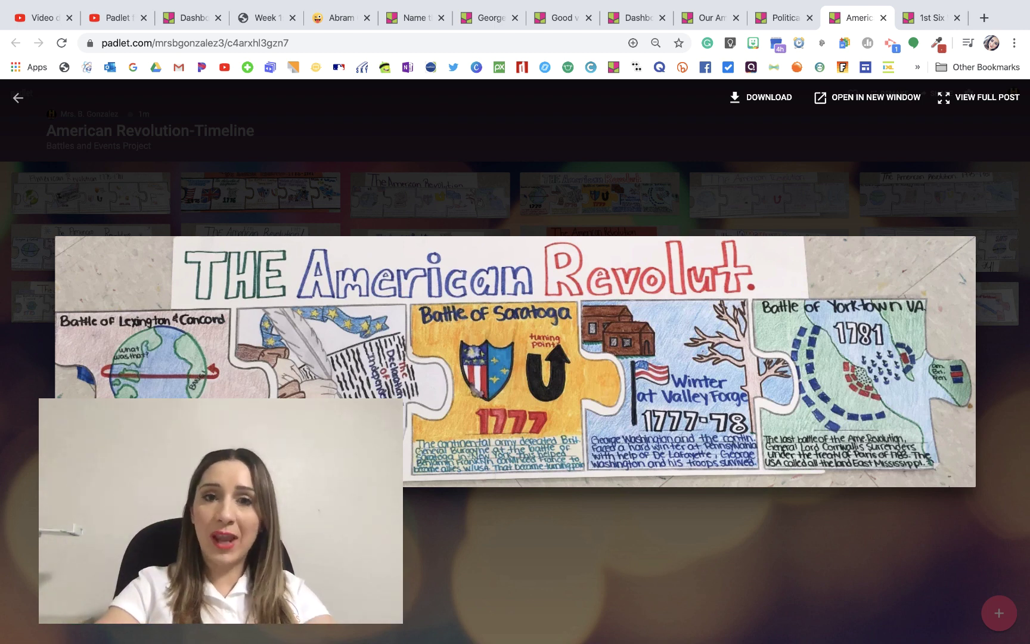
{"action": "key", "text": "Escape"}
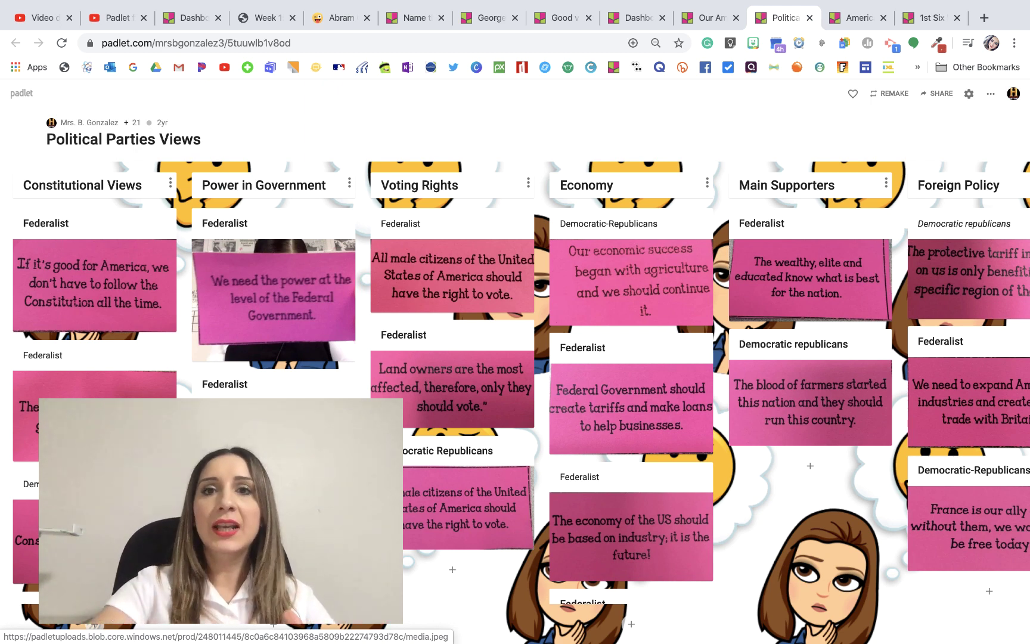
Switch to the Our Amazing Wallpapers padlet tab
{"action": "left_click", "coordinate": [697, 22]}
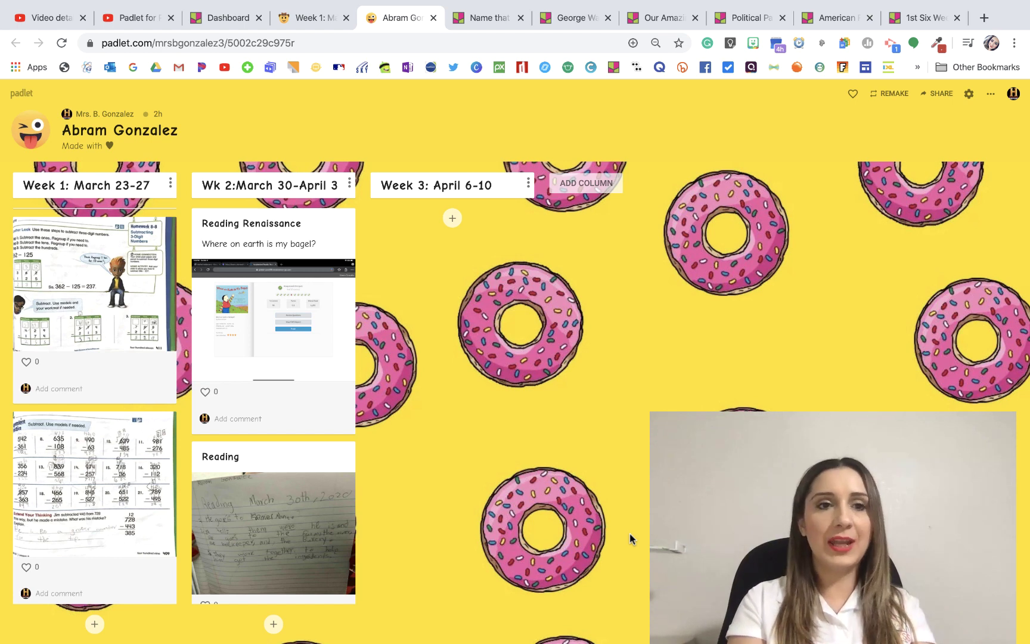
{"action": "scroll", "coordinate": [92, 375], "scroll_direction": "down", "scroll_amount": 3}
{"action": "scroll", "coordinate": [92, 375], "scroll_direction": "down", "scroll_amount": 5}
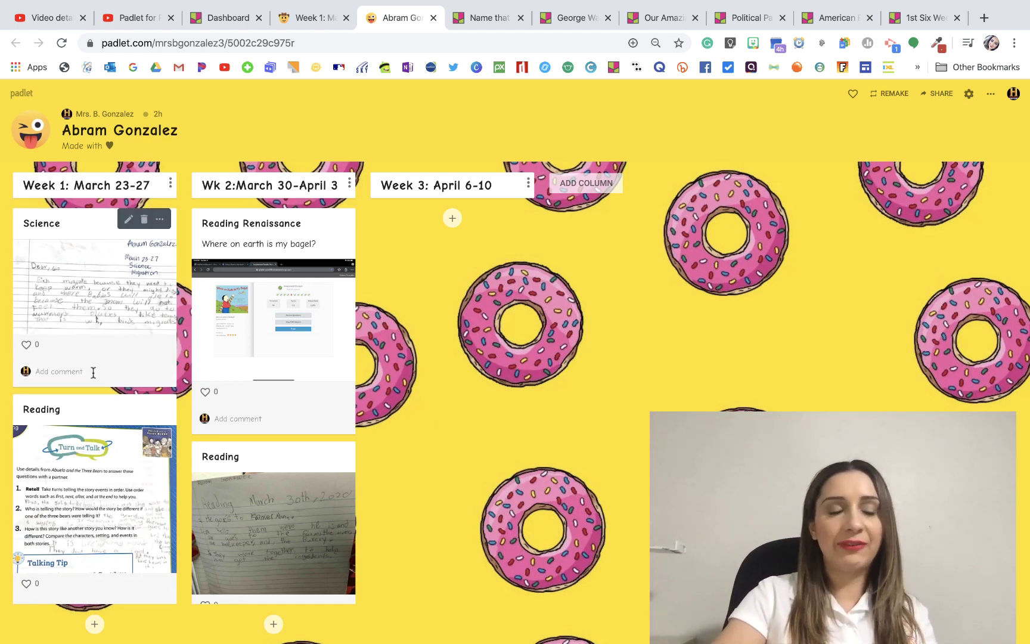
{"action": "scroll", "coordinate": [93, 372], "scroll_direction": "down", "scroll_amount": 8}
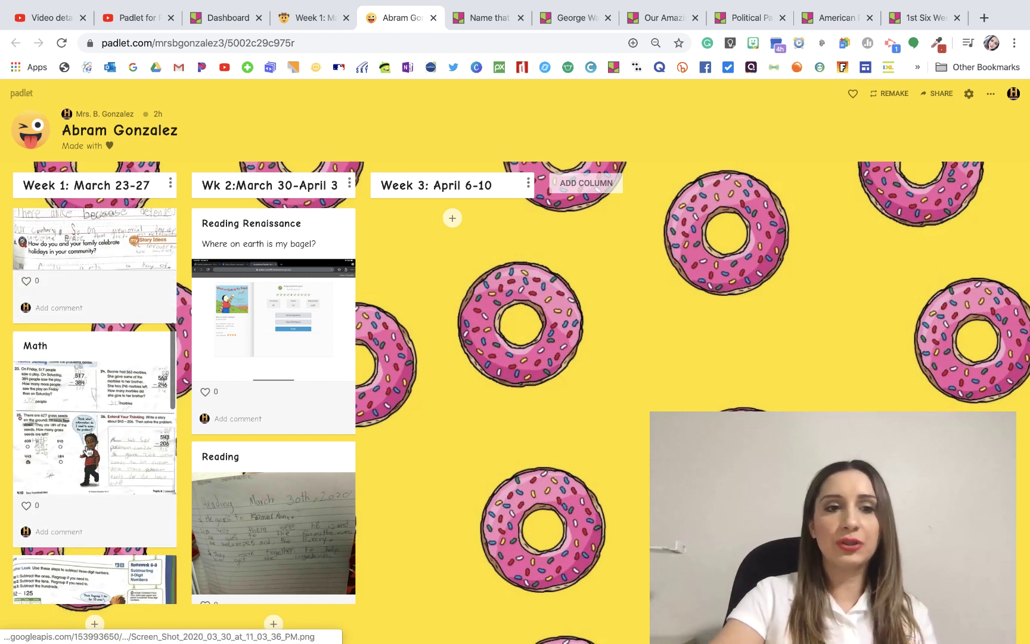
{"action": "scroll", "coordinate": [90, 451], "scroll_direction": "down", "scroll_amount": 10}
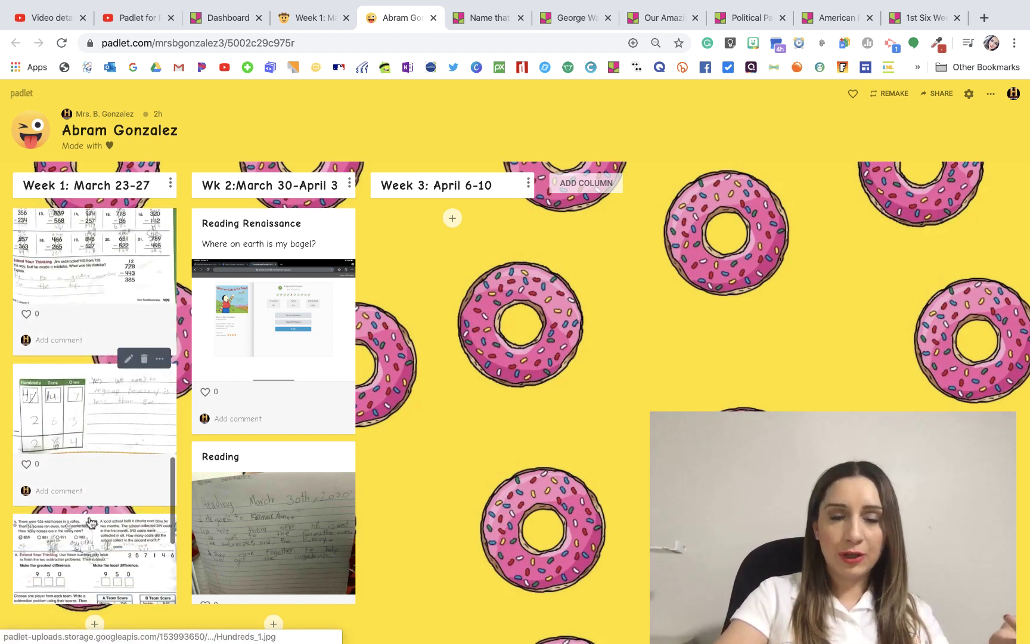
{"action": "scroll", "coordinate": [92, 448], "scroll_direction": "down", "scroll_amount": 5}
{"action": "scroll", "coordinate": [263, 424], "scroll_direction": "down", "scroll_amount": 2}
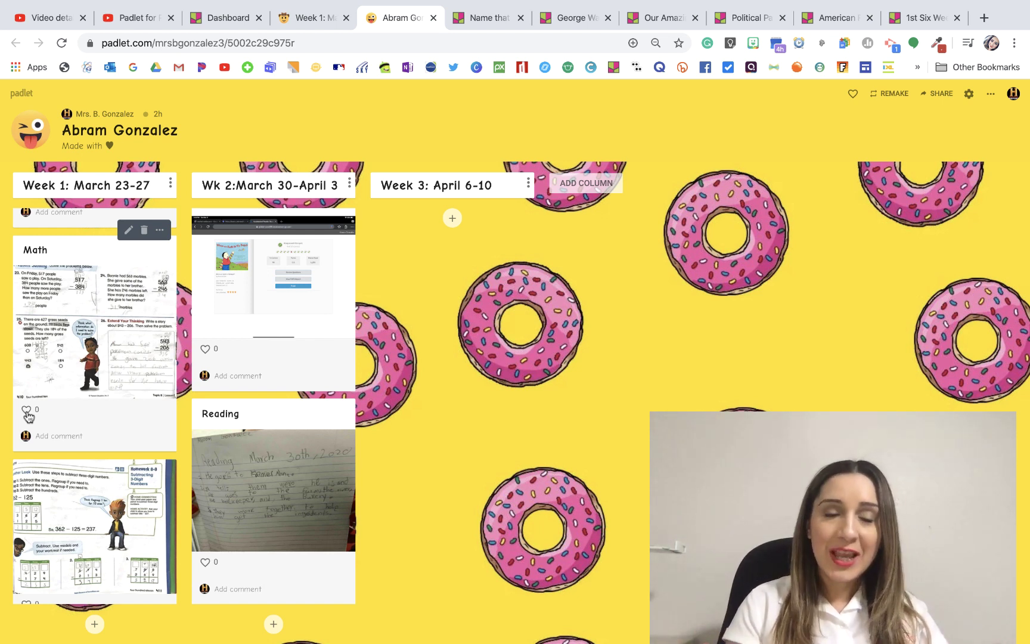
Bring up the Week 1: March 23-27 padlet to review it
{"action": "left_click", "coordinate": [306, 19]}
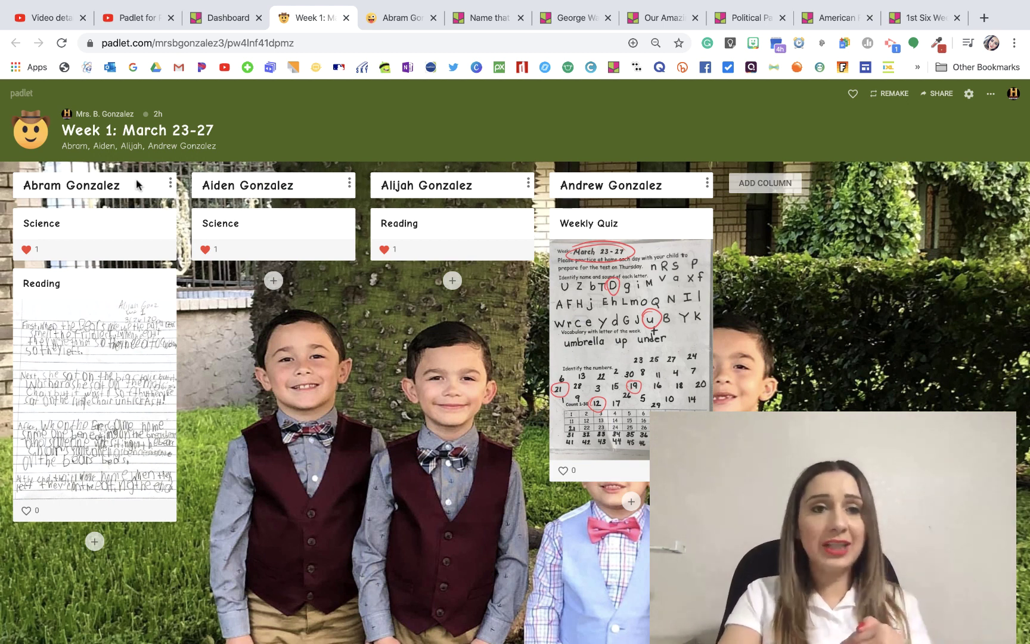
{"action": "mouse_move", "coordinate": [398, 217]}
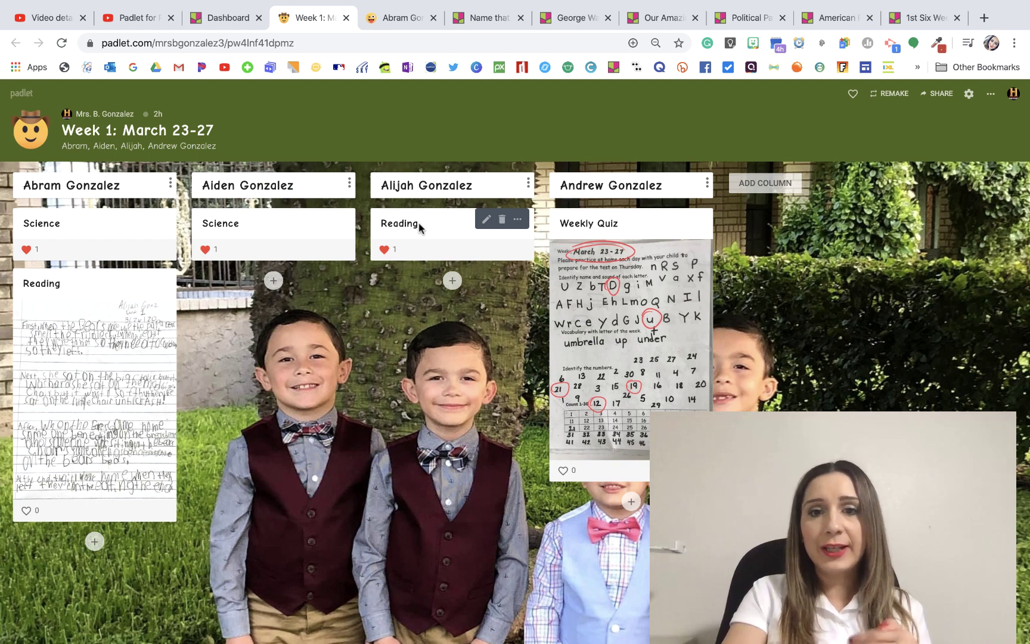
{"action": "mouse_move", "coordinate": [616, 468]}
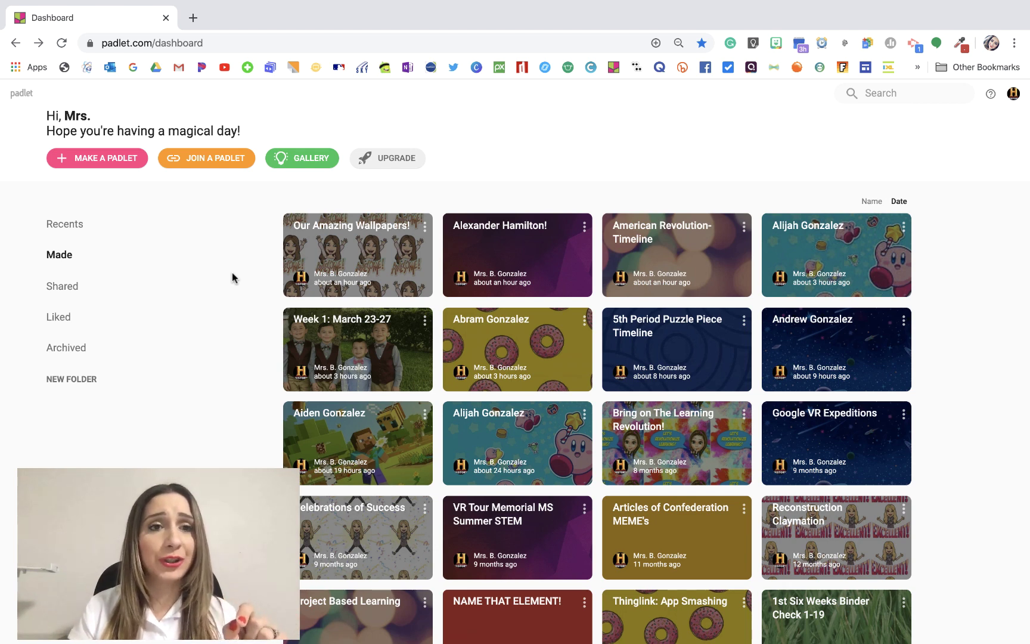
Start a new padlet from the dashboard's Make a Padlet button
{"action": "left_click", "coordinate": [100, 158]}
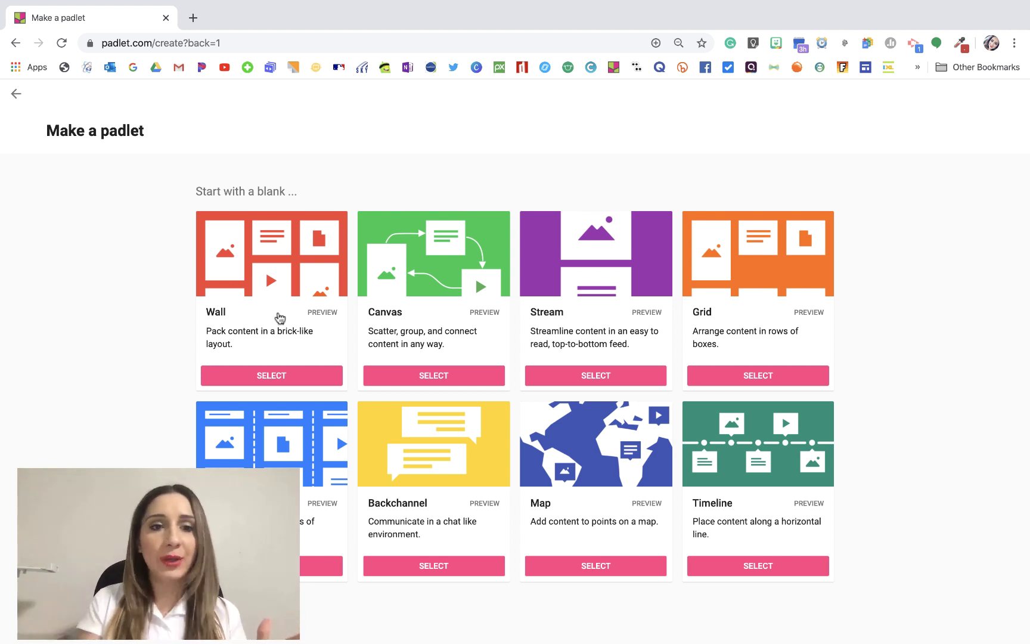
Create a new padlet using the Shelf layout
{"action": "left_click", "coordinate": [322, 566]}
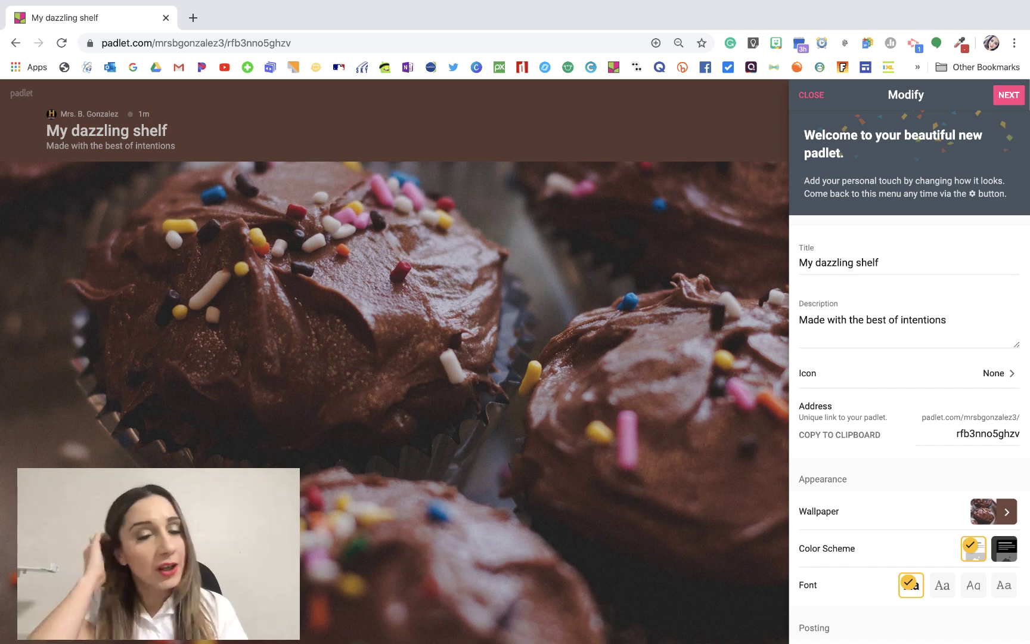
Replace the padlet title with 'My first Padlet', capitalising the P
{"action": "left_click", "coordinate": [885, 262]}
{"action": "left_click_drag", "start_coordinate": [885, 263], "coordinate": [778, 266]}
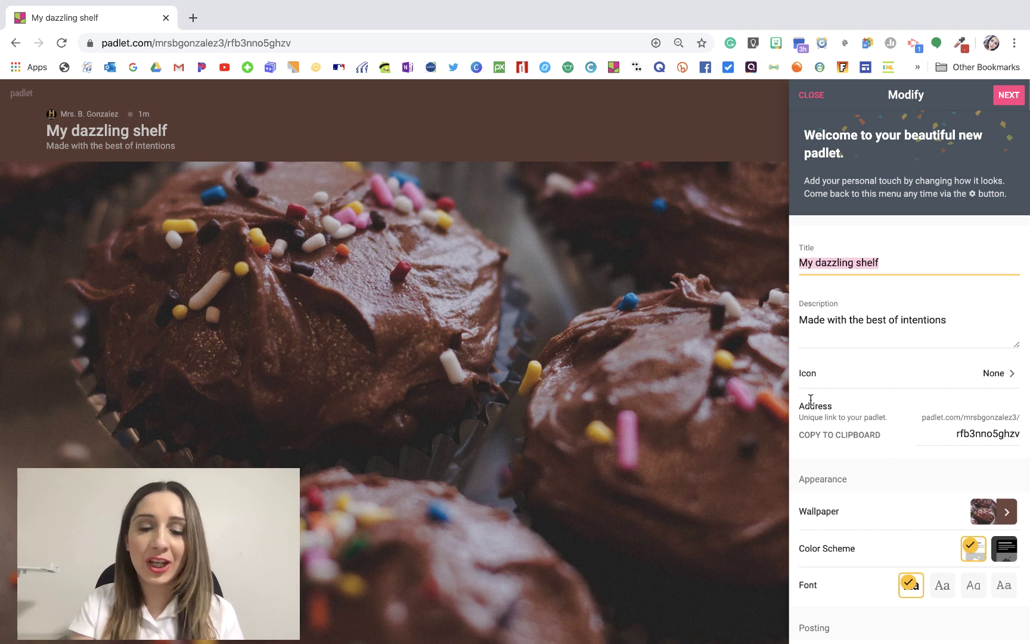
{"action": "type", "text": "My"}
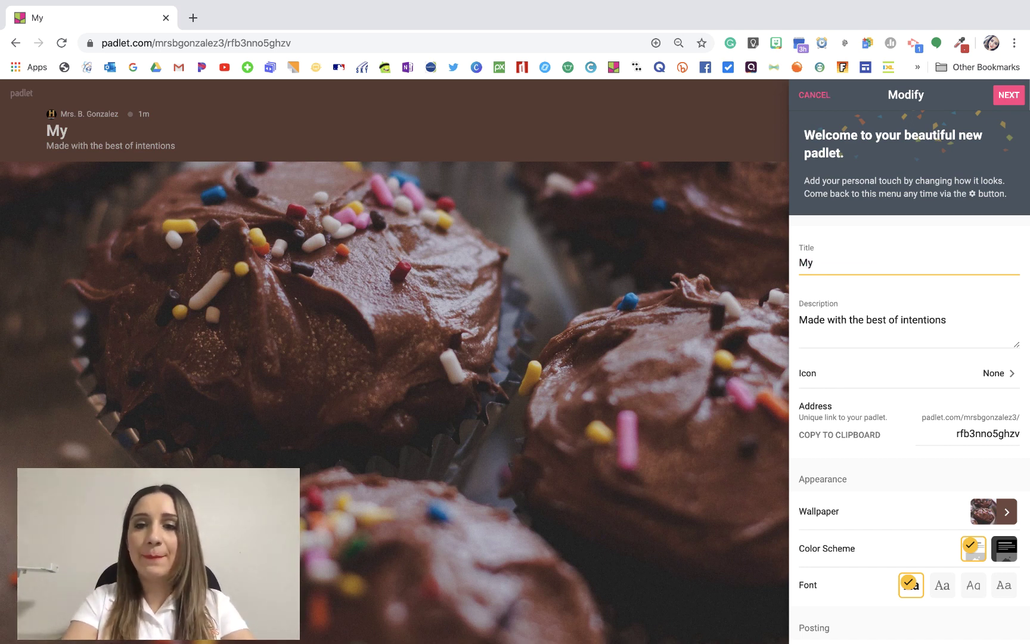
{"action": "type", "text": " first padlet"}
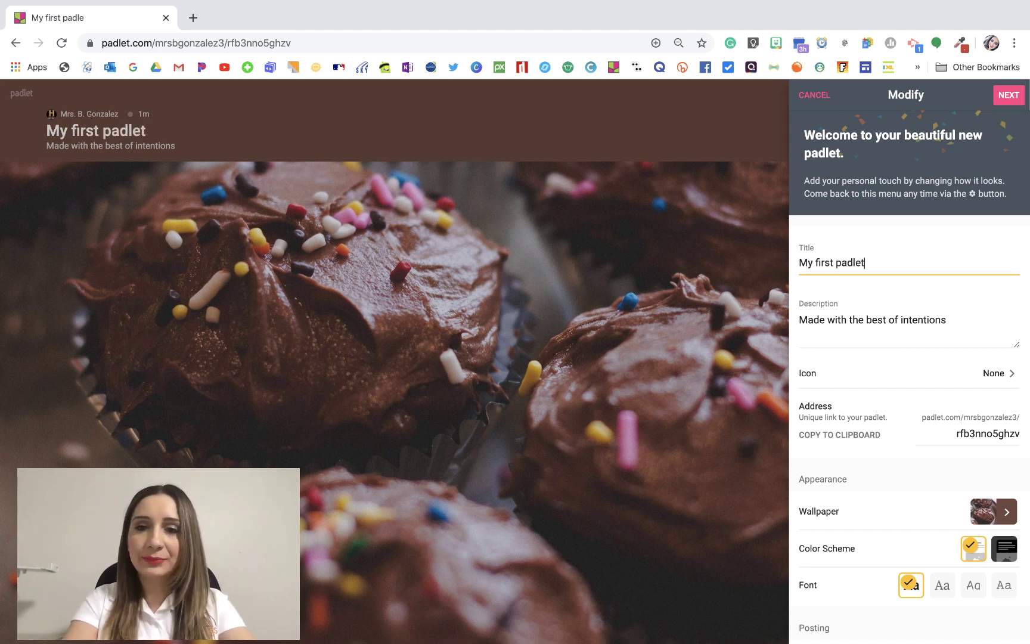
{"action": "left_click", "coordinate": [844, 261]}
{"action": "key", "text": "BackSpace"}
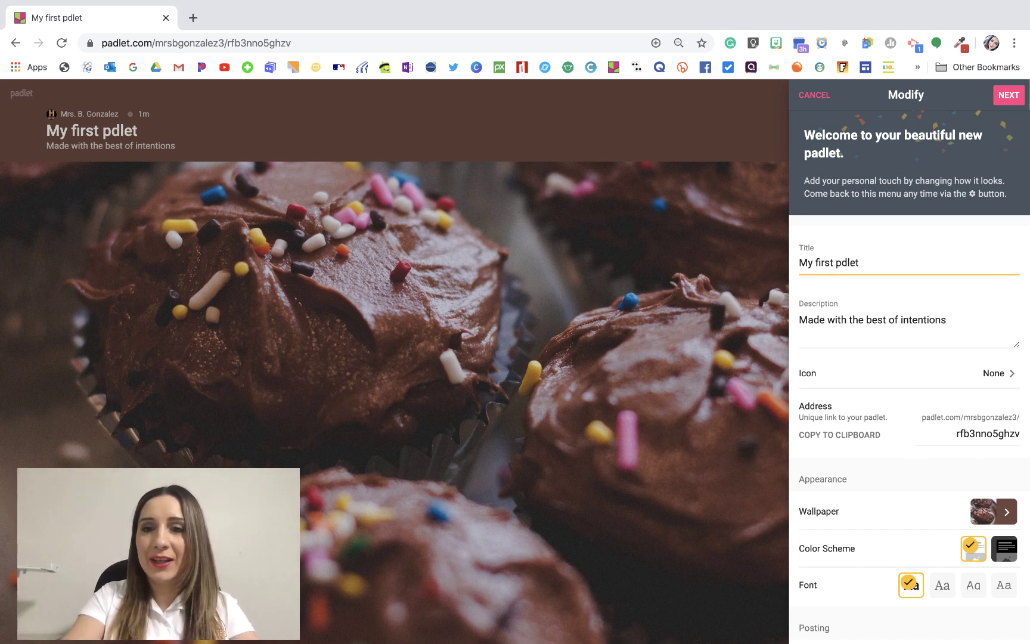
{"action": "key", "text": "BackSpace"}
{"action": "type", "text": "Pa"}
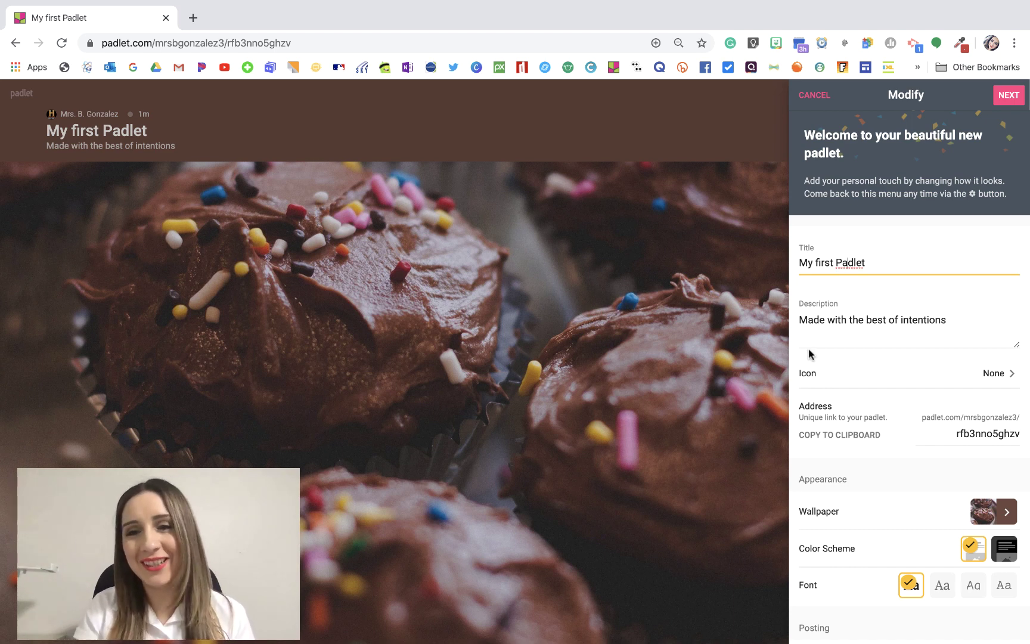
Set the padlet icon to the smiling-face-with-hearts emoji
{"action": "left_click", "coordinate": [822, 382]}
{"action": "left_click", "coordinate": [823, 382]}
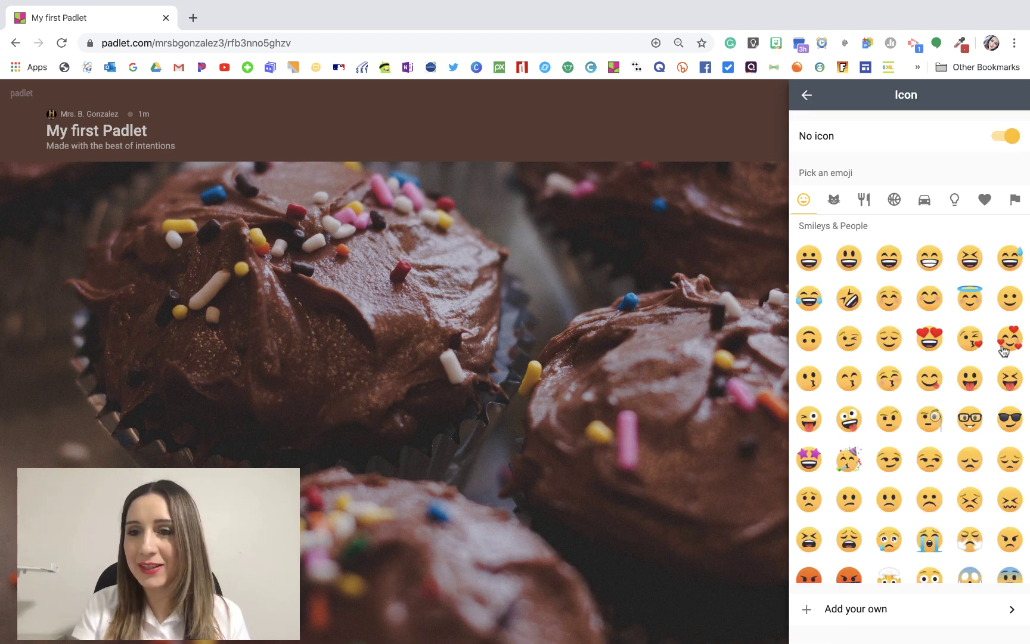
{"action": "left_click", "coordinate": [1014, 339]}
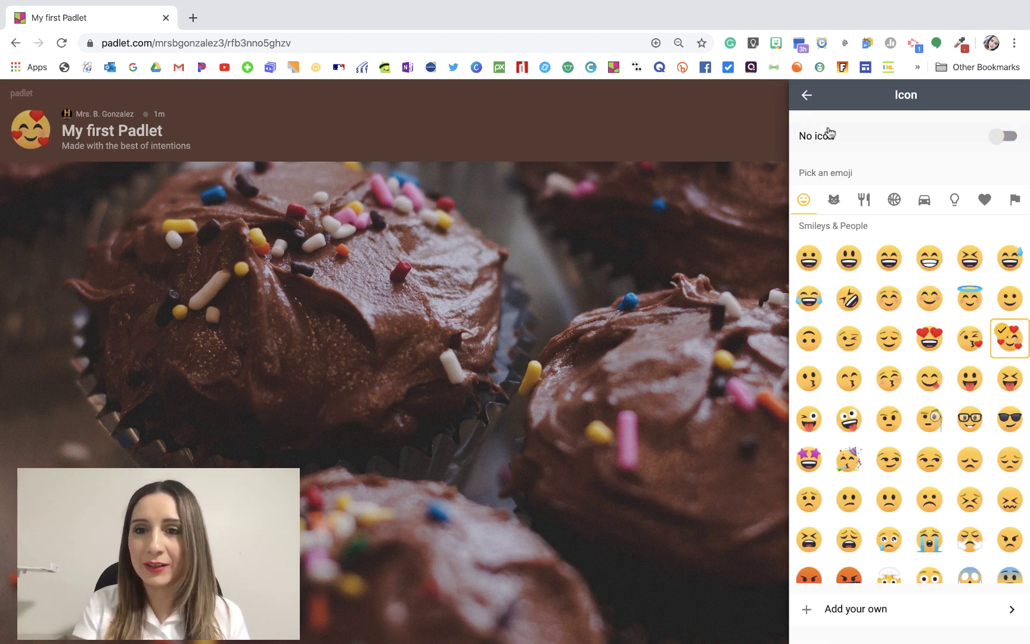
{"action": "left_click", "coordinate": [806, 95]}
{"action": "scroll", "coordinate": [811, 510], "scroll_direction": "down", "scroll_amount": 3}
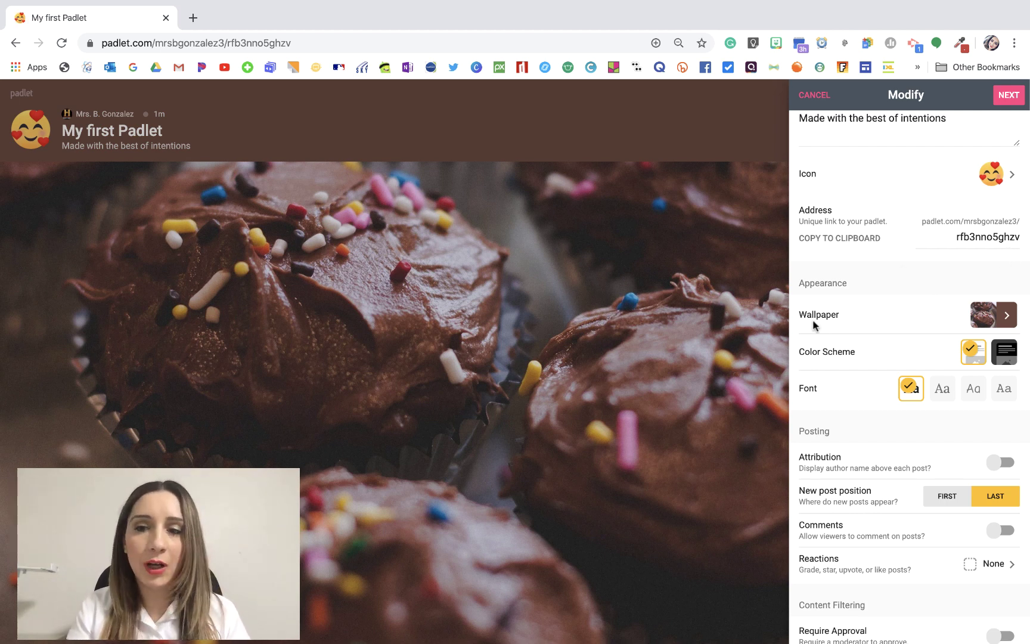
Browse the Pictures wallpapers without changing the chocolate cupcake background
{"action": "left_click", "coordinate": [1004, 316]}
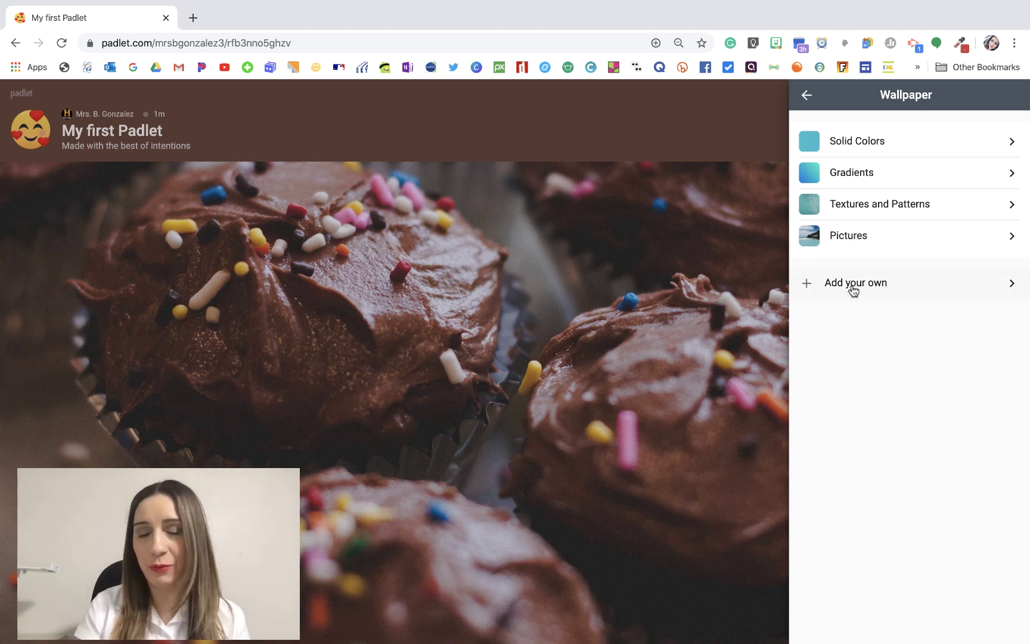
{"action": "left_click", "coordinate": [876, 239]}
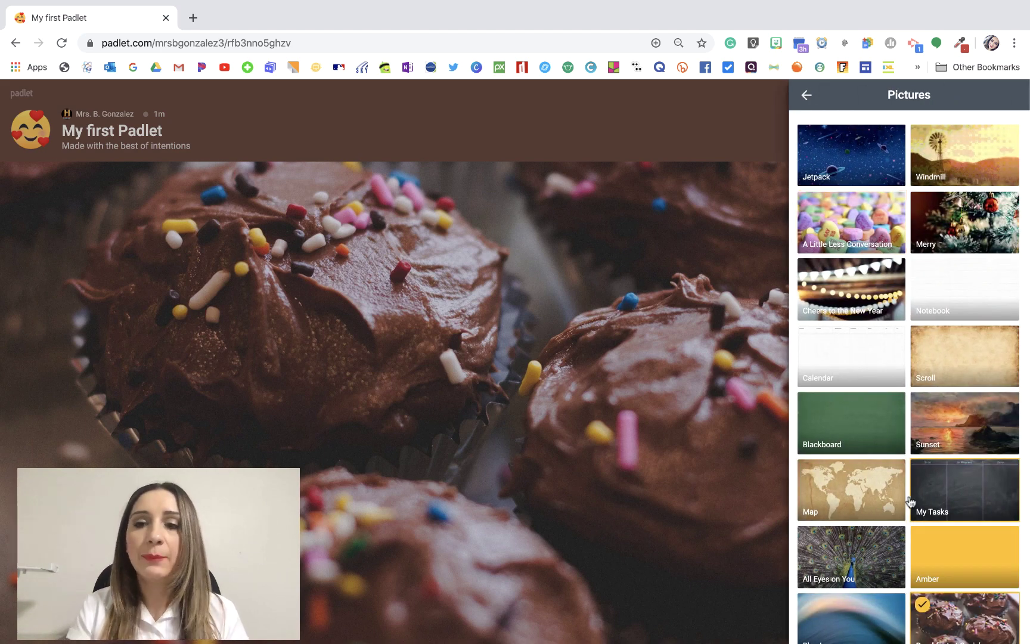
{"action": "scroll", "coordinate": [894, 496], "scroll_direction": "down", "scroll_amount": 15}
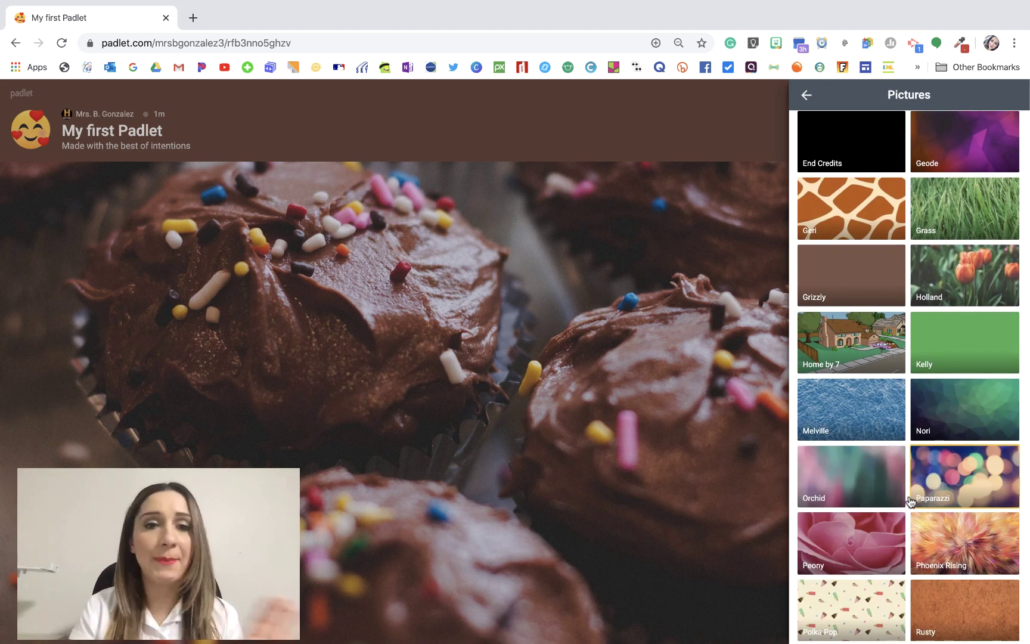
{"action": "scroll", "coordinate": [910, 502], "scroll_direction": "down", "scroll_amount": 5}
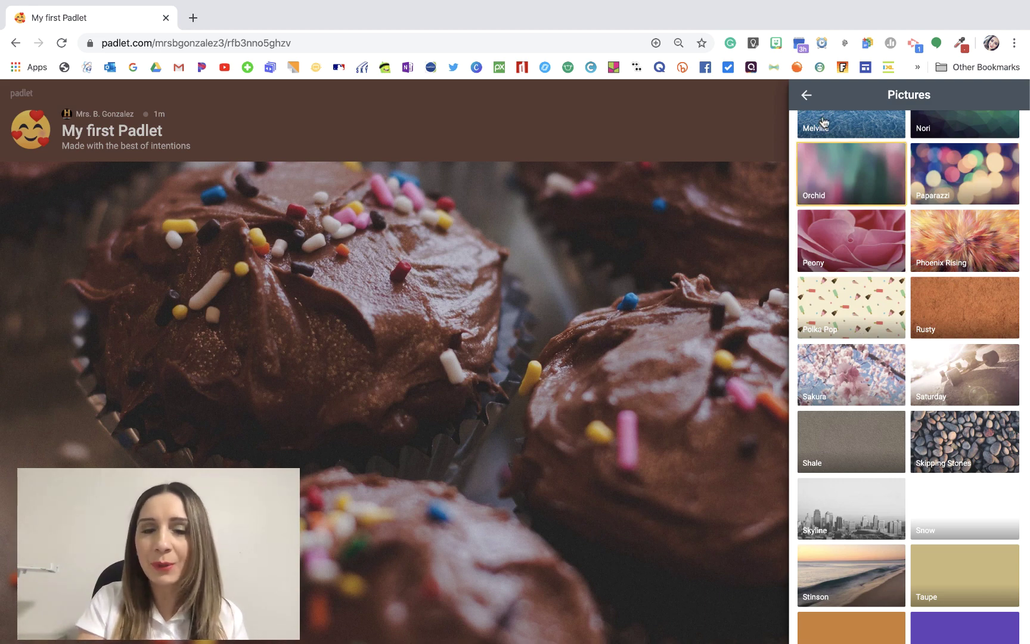
{"action": "left_click", "coordinate": [806, 95]}
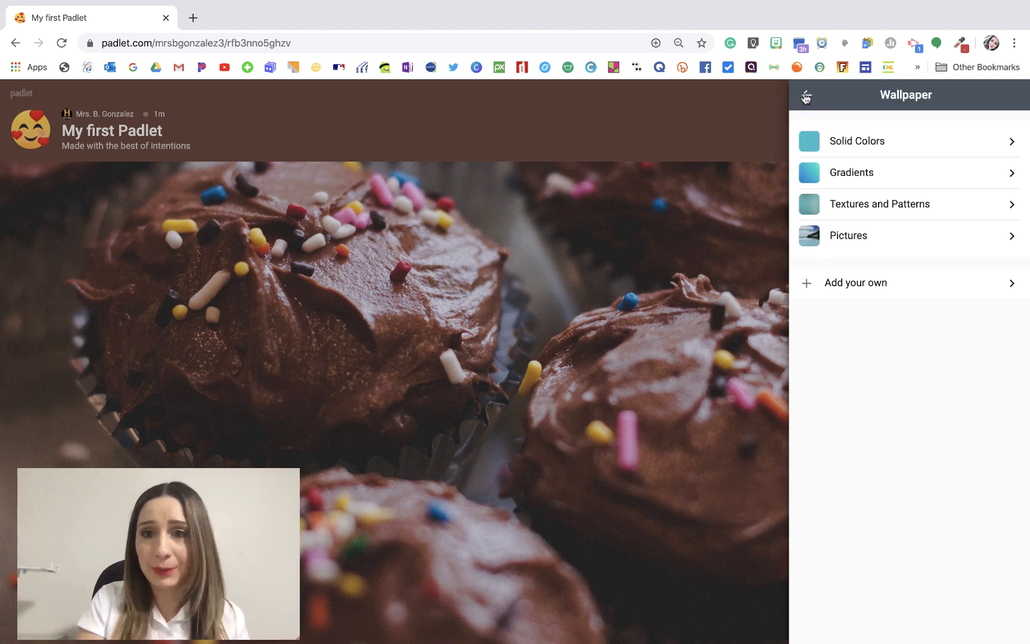
Back in the main settings, switch to the third font and show author names above posts
{"action": "left_click", "coordinate": [805, 95]}
{"action": "scroll", "coordinate": [877, 358], "scroll_direction": "down", "scroll_amount": 3}
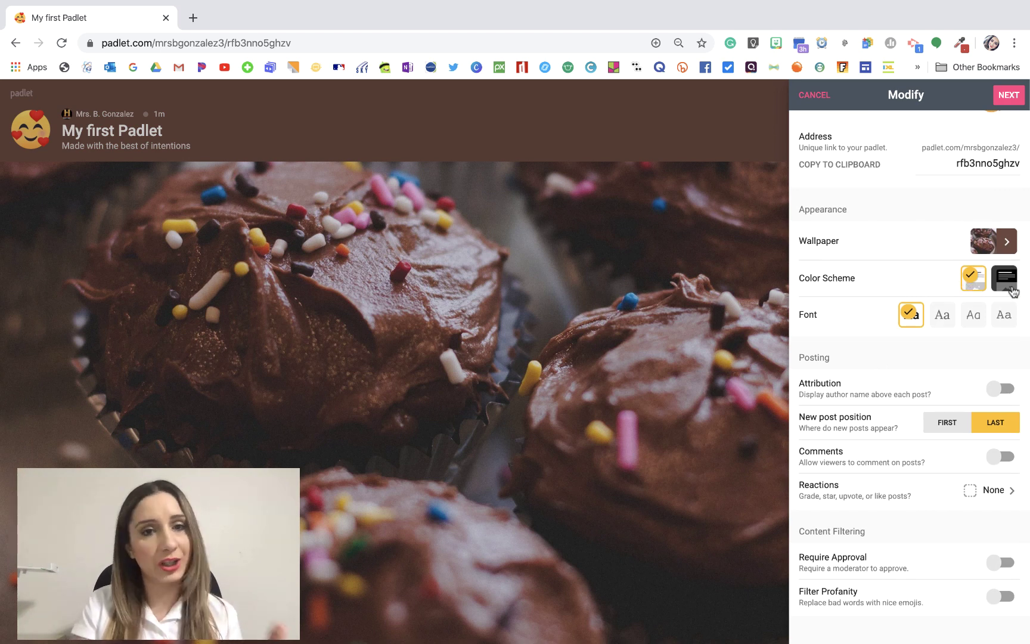
{"action": "left_click", "coordinate": [973, 315]}
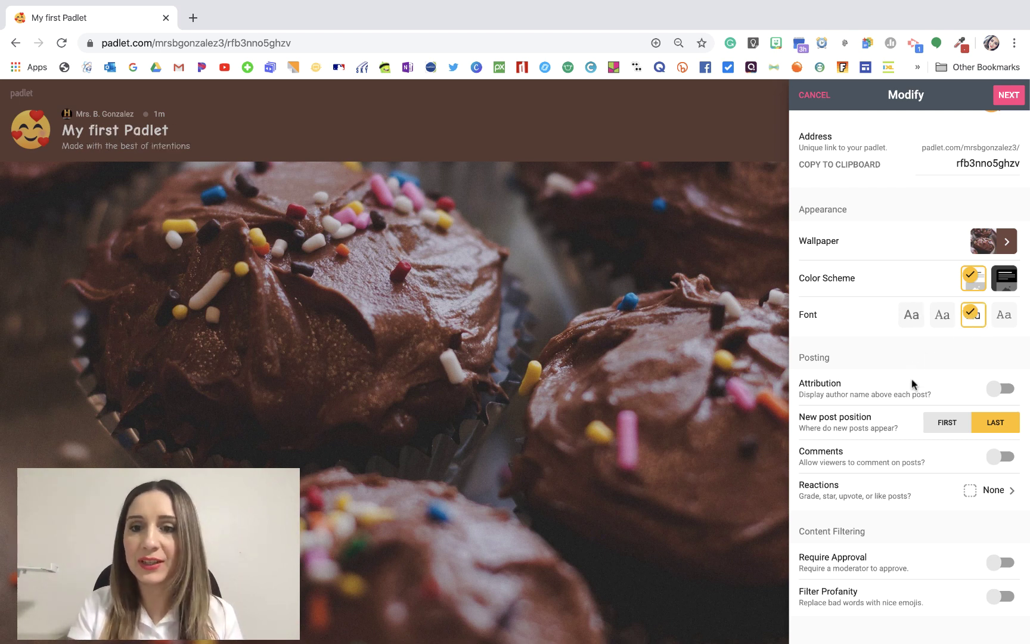
{"action": "scroll", "coordinate": [912, 384], "scroll_direction": "down", "scroll_amount": 1}
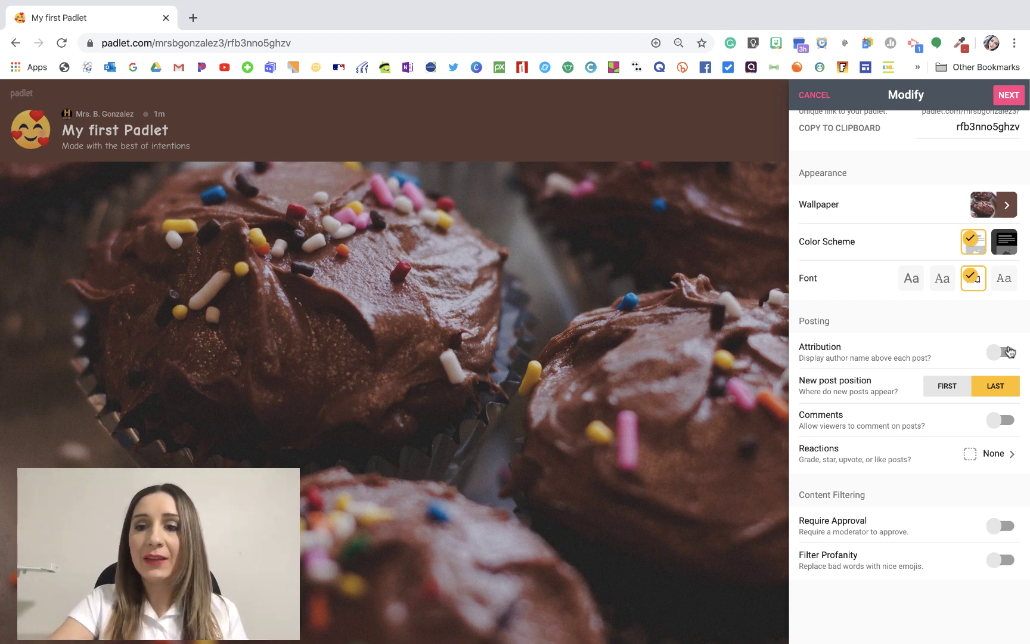
{"action": "left_click", "coordinate": [1001, 352]}
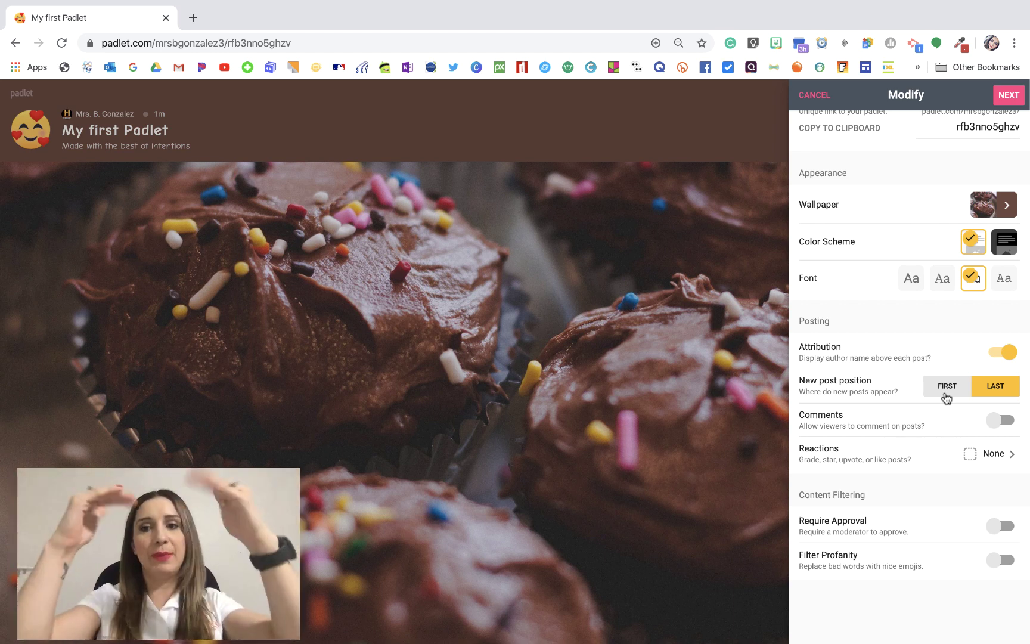
Turn on comments and leave post reactions set to None
{"action": "left_click", "coordinate": [994, 422]}
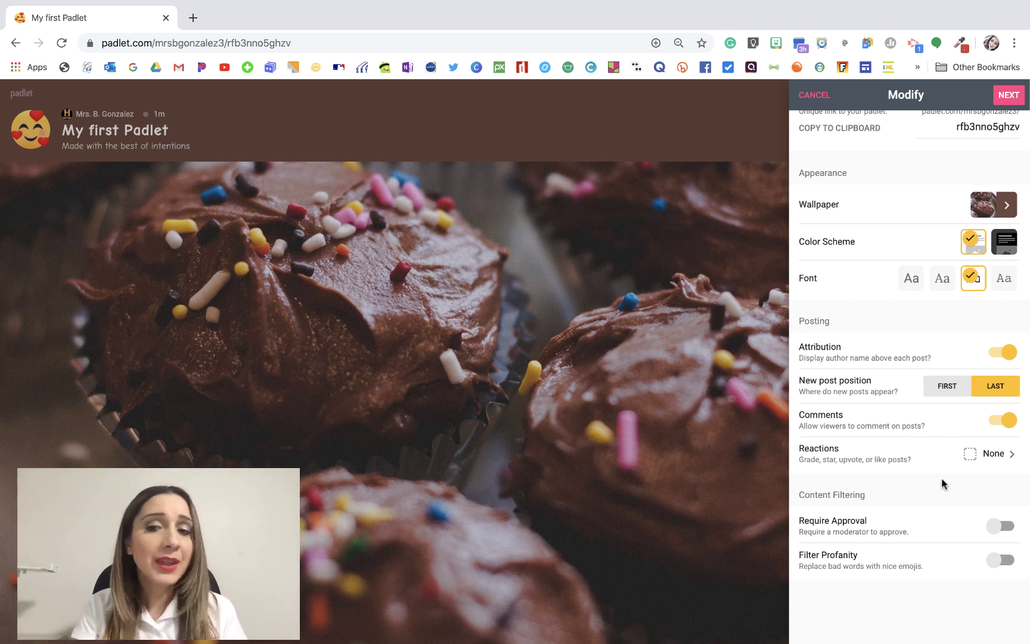
{"action": "left_click", "coordinate": [856, 458]}
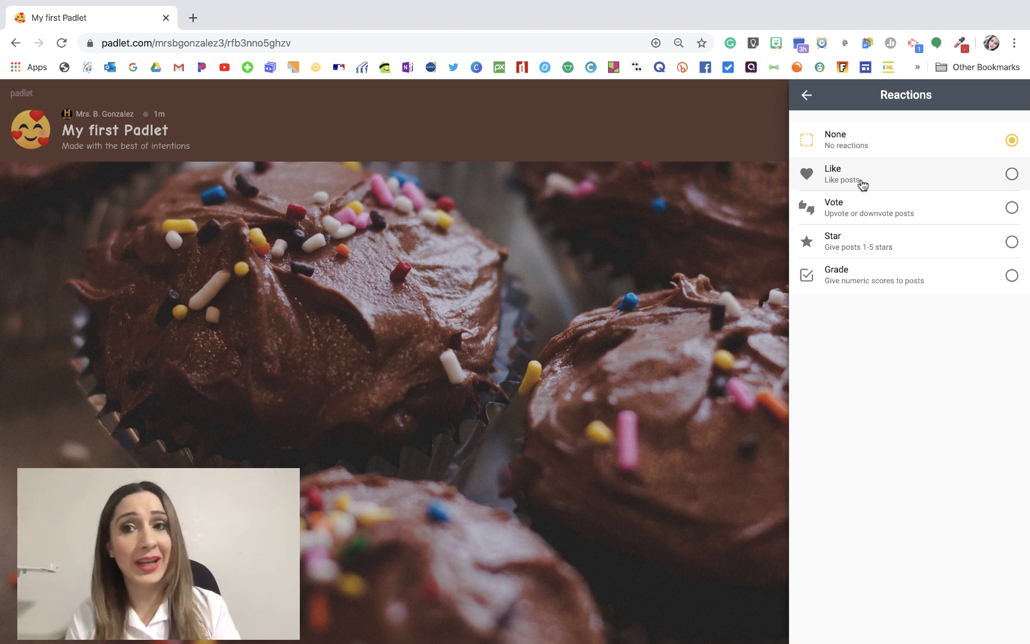
{"action": "left_click", "coordinate": [808, 96]}
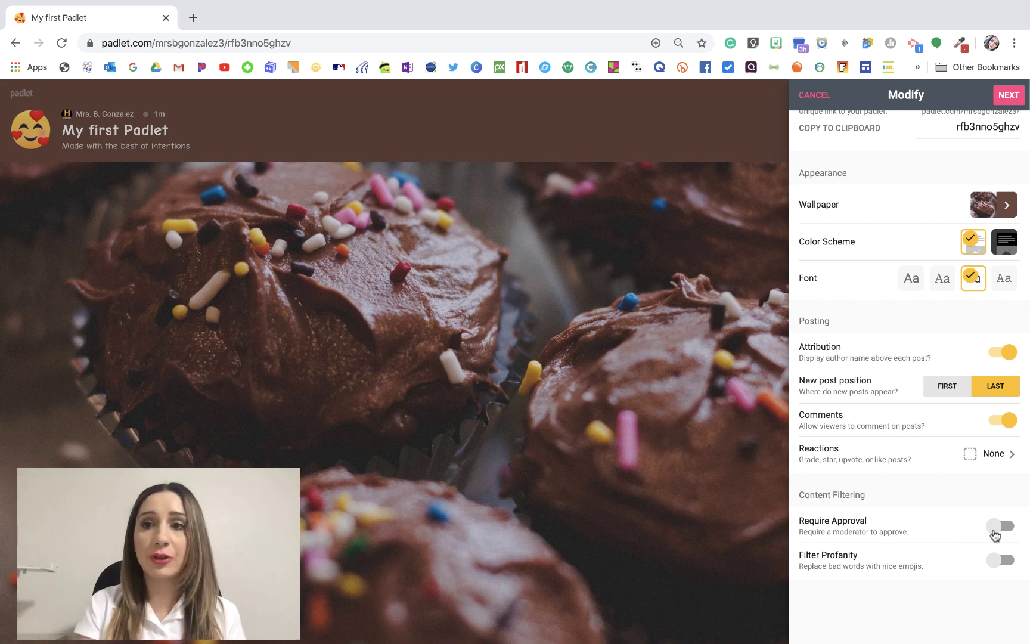
Finish the settings, start posting, and add a column named 'Metals'
{"action": "left_click", "coordinate": [1001, 105]}
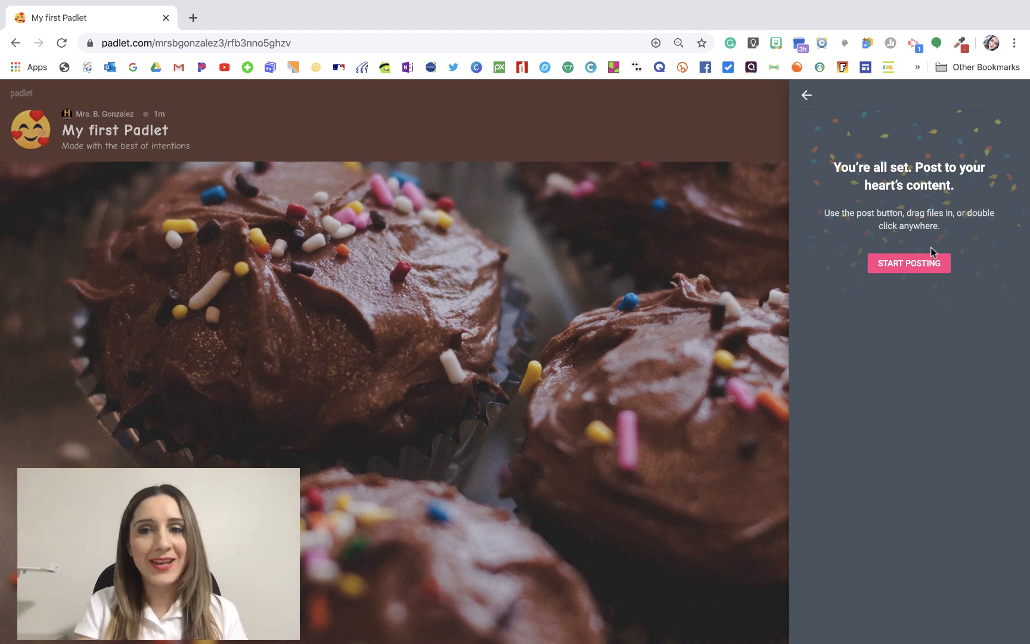
{"action": "left_click", "coordinate": [896, 260]}
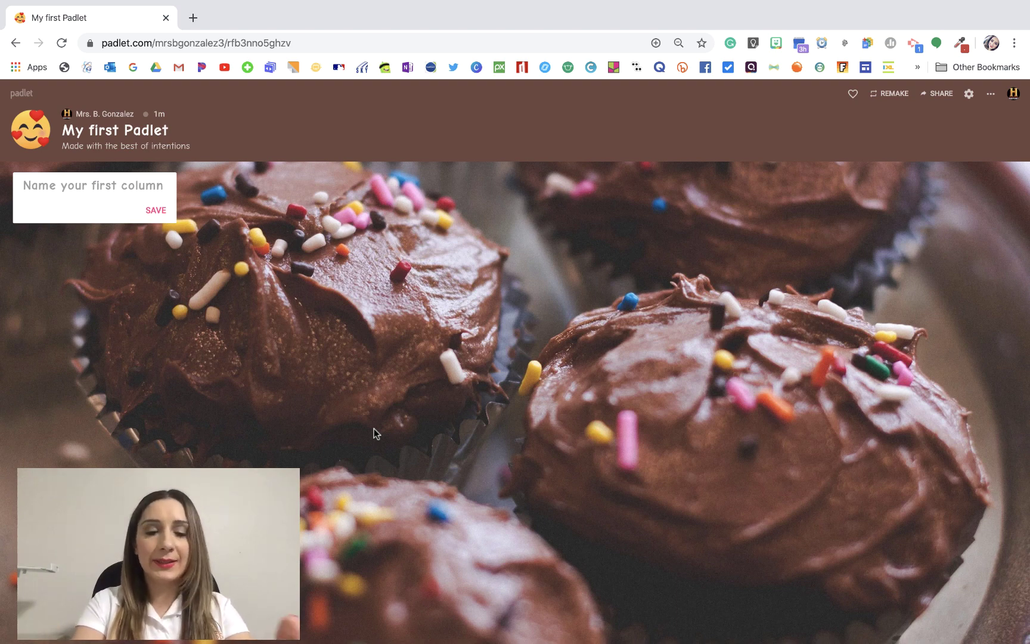
{"action": "type", "text": "Metals"}
{"action": "left_click", "coordinate": [156, 212]}
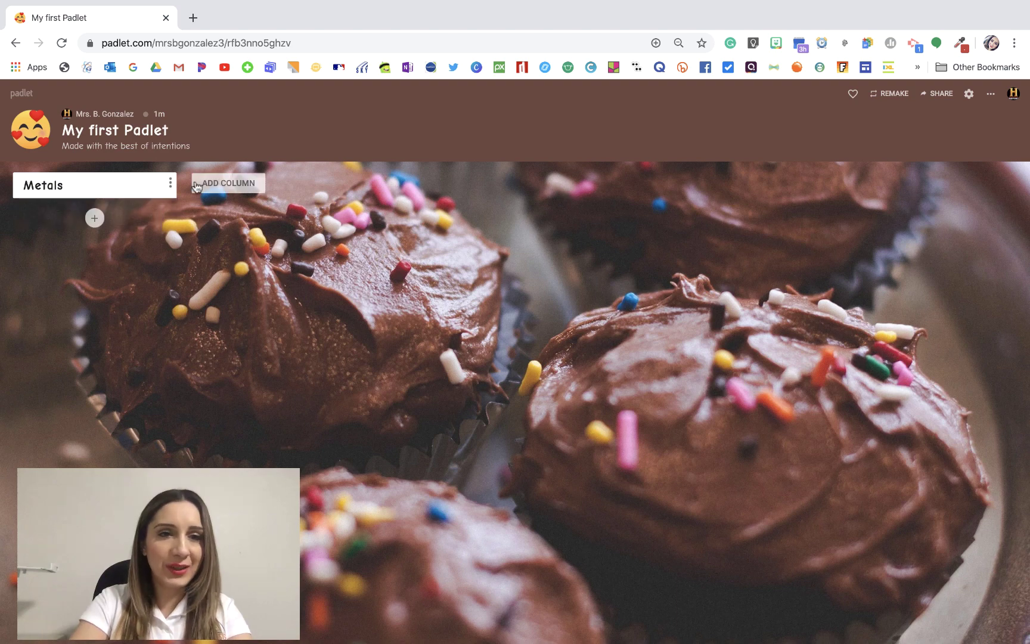
Add two more columns named 'Non-Metals' and 'Metalloids'
{"action": "left_click", "coordinate": [242, 180]}
{"action": "type", "text": "Non"}
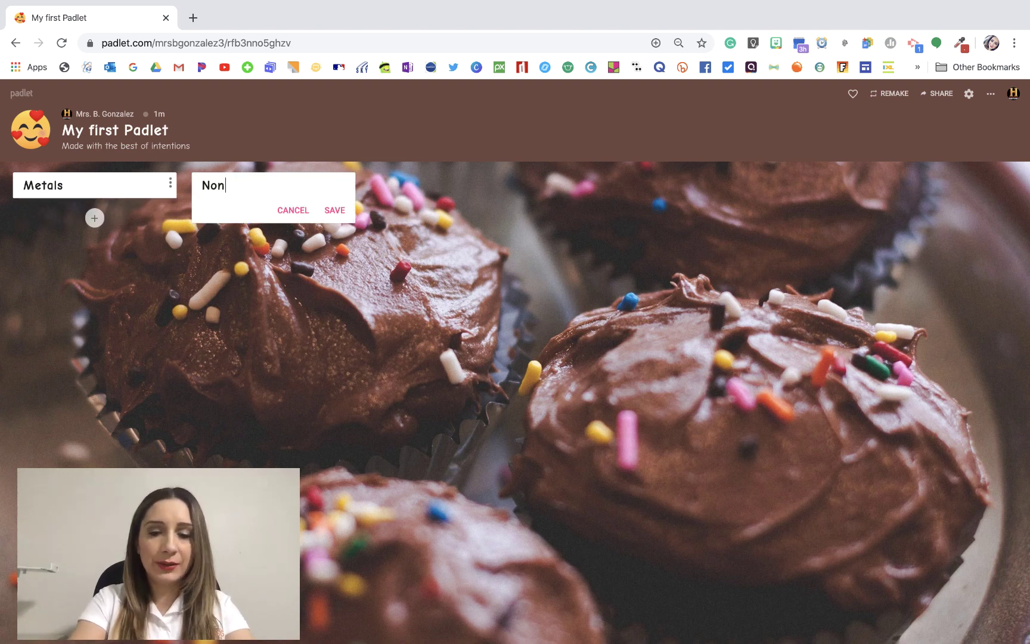
{"action": "type", "text": "-Metals"}
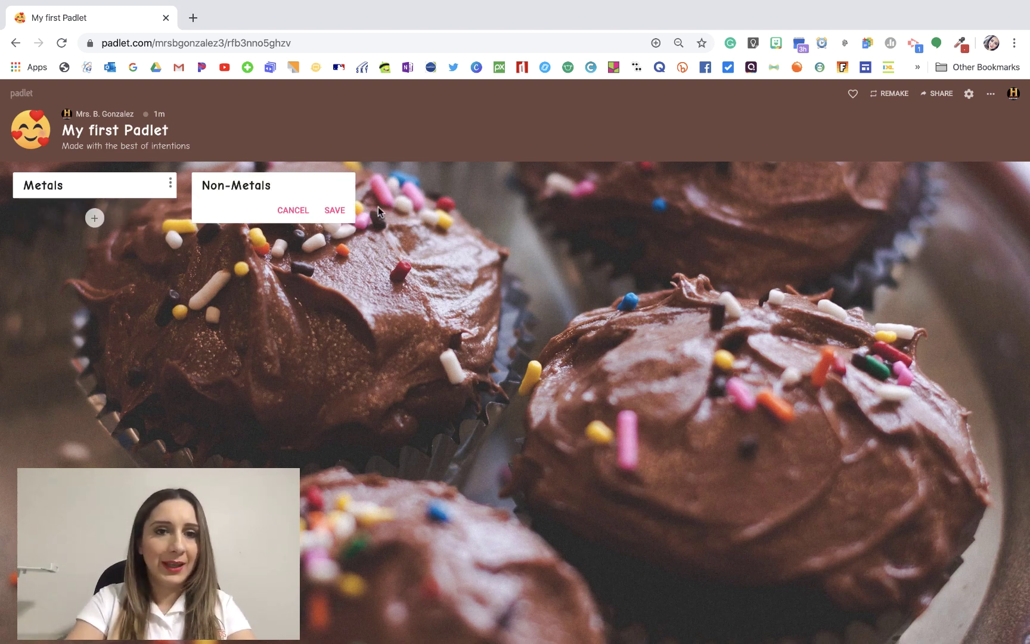
{"action": "key", "text": "Return"}
{"action": "left_click", "coordinate": [393, 184]}
{"action": "type", "text": "Metalloids"}
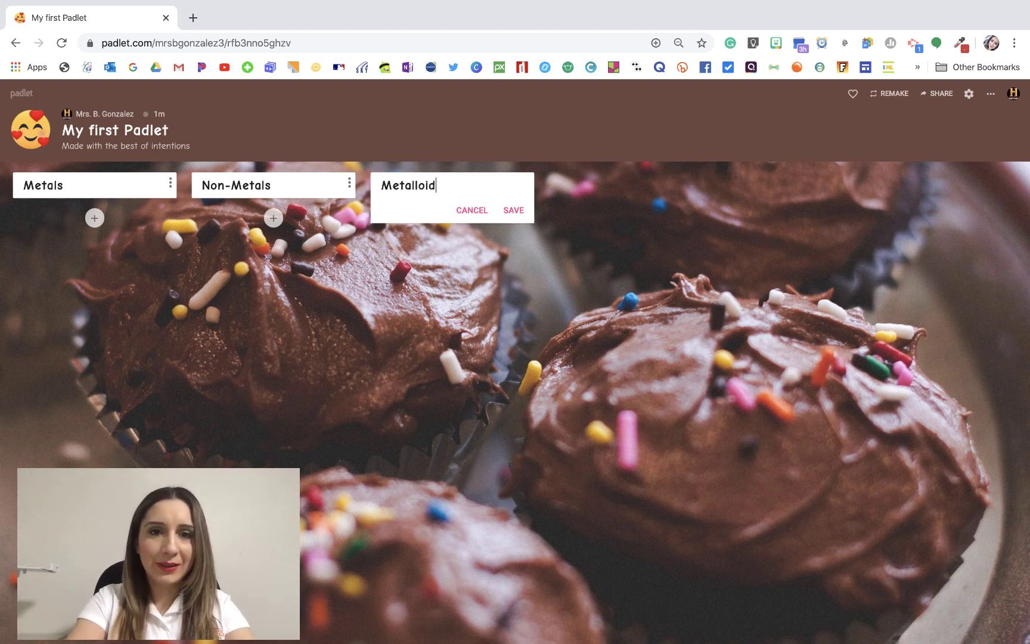
{"action": "left_click", "coordinate": [514, 210]}
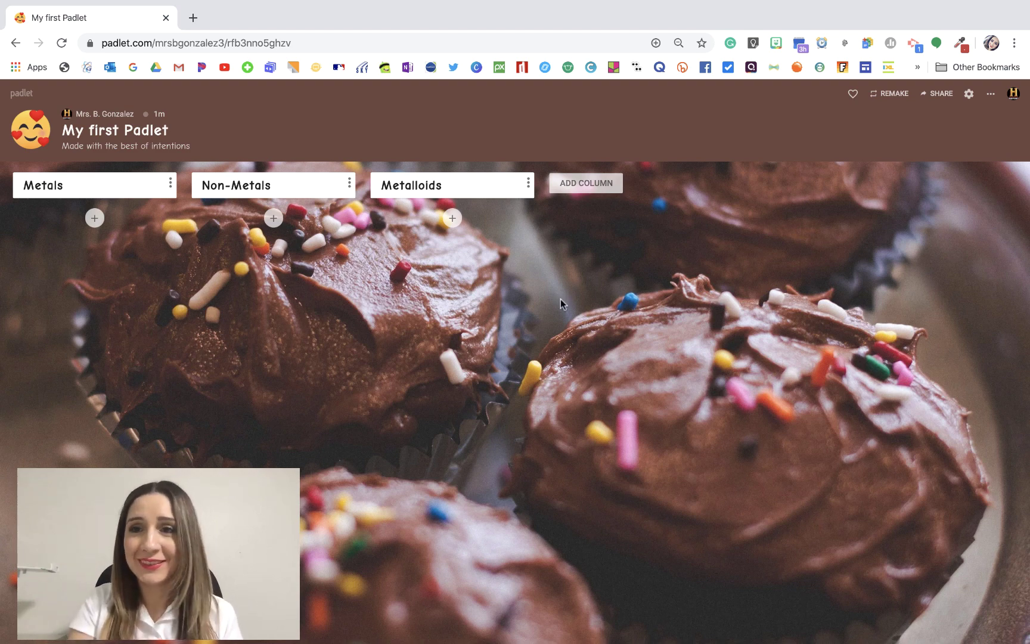
Open the Share panel and review its Secret privacy, link, QR, embed and export options
{"action": "left_click", "coordinate": [939, 94]}
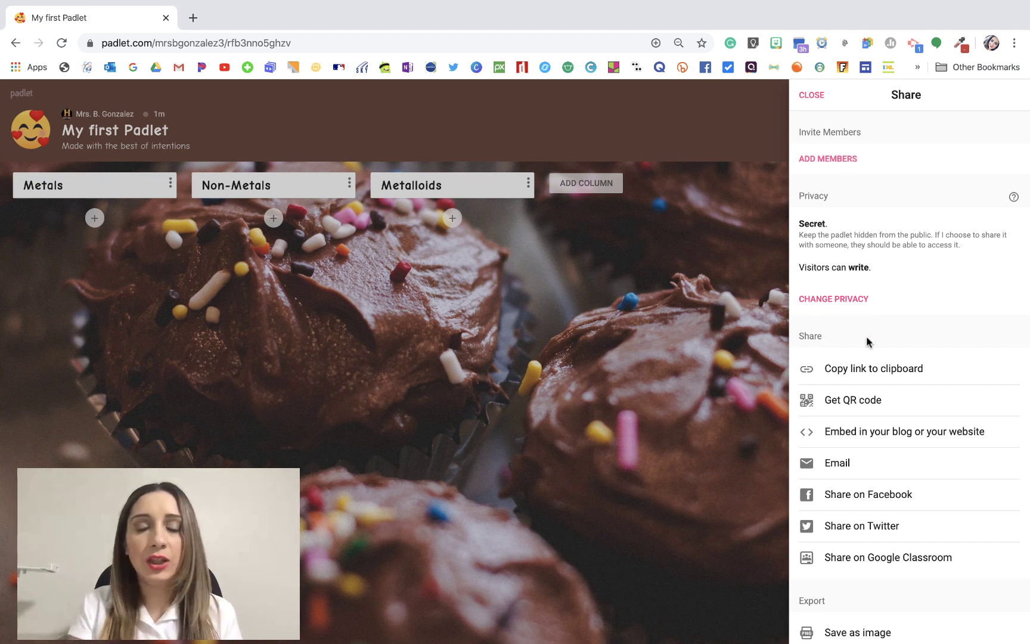
{"action": "scroll", "coordinate": [866, 337], "scroll_direction": "down", "scroll_amount": 2}
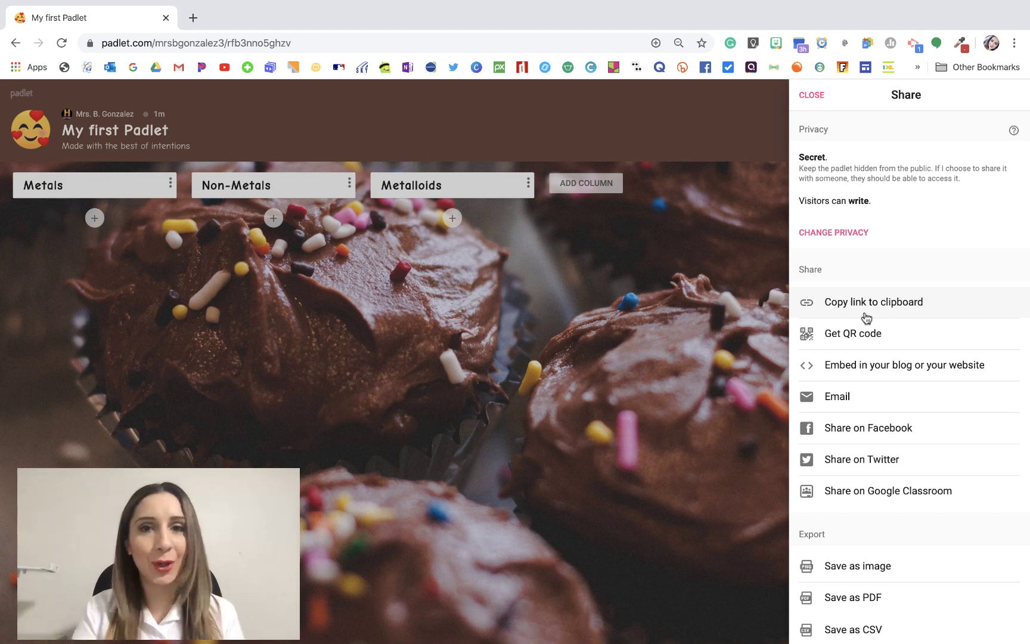
{"action": "left_click", "coordinate": [861, 335]}
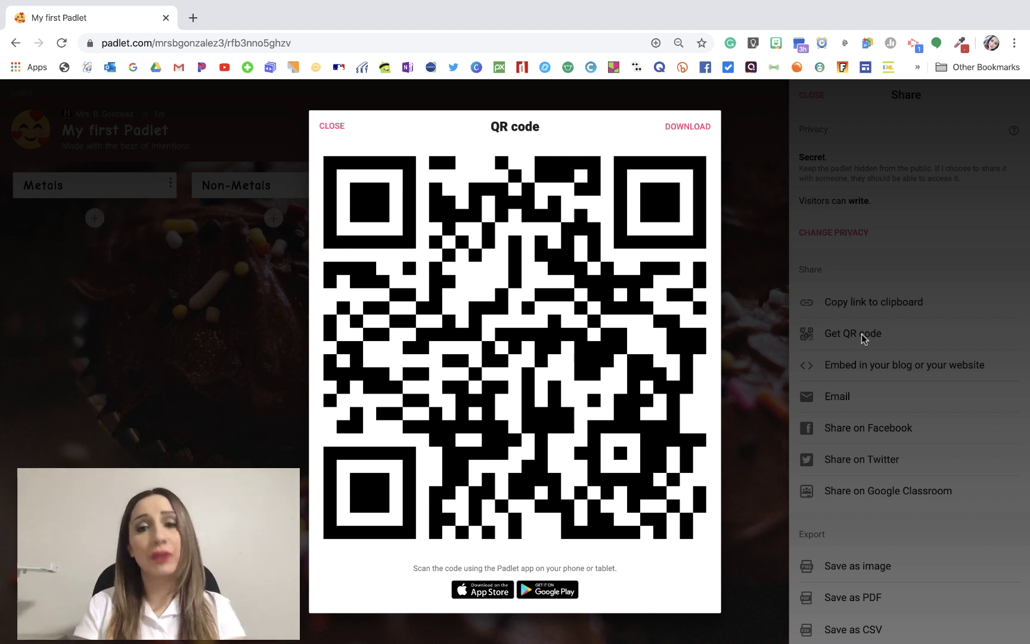
{"action": "left_click", "coordinate": [334, 126]}
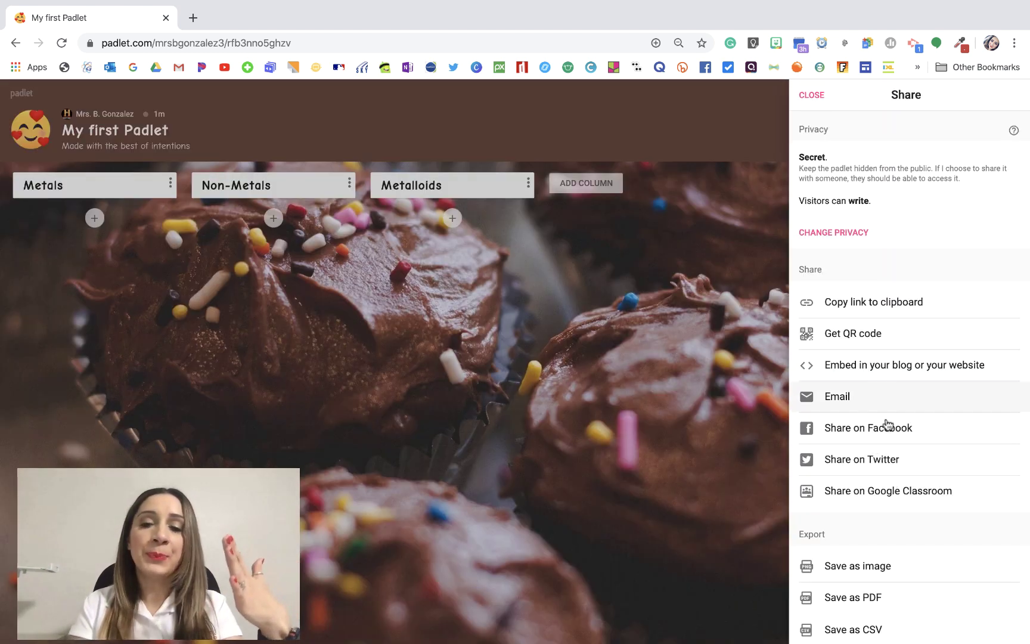
{"action": "scroll", "coordinate": [881, 465], "scroll_direction": "down", "scroll_amount": 3}
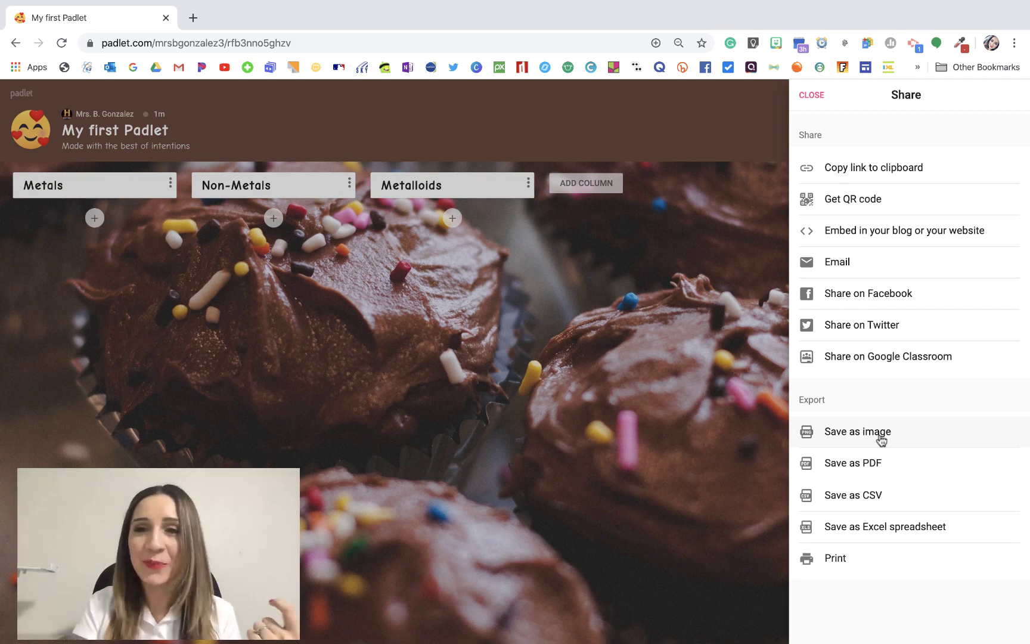
{"action": "scroll", "coordinate": [880, 435], "scroll_direction": "up", "scroll_amount": 3}
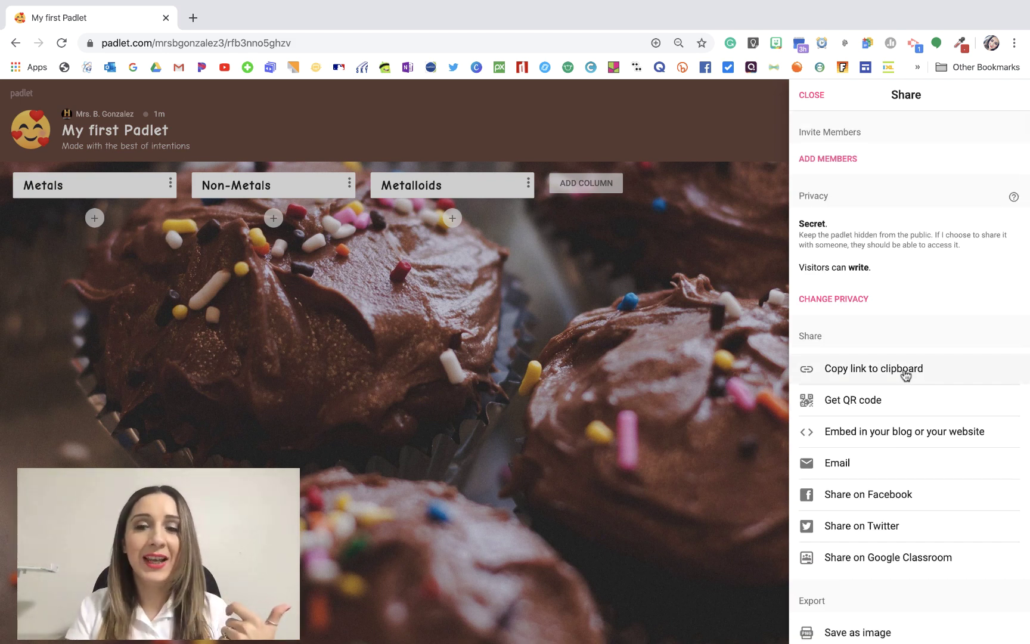